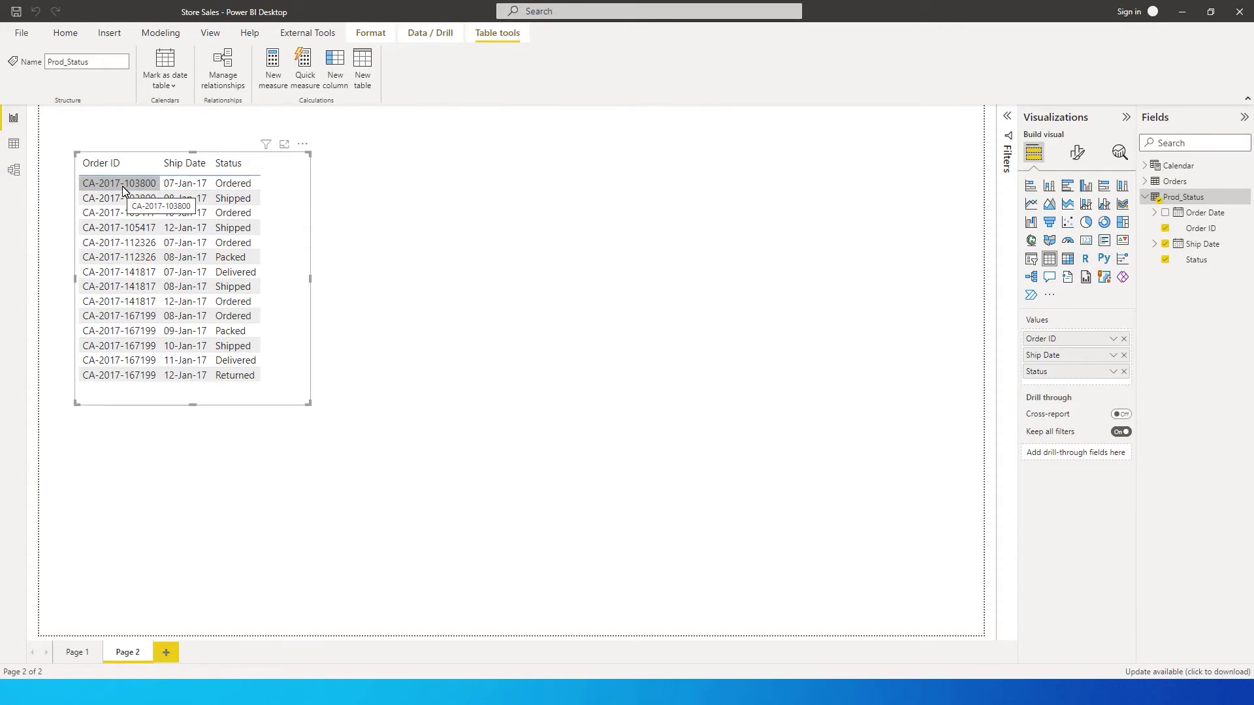
- Create a new table visual with Order ID and move it to the canvas centre
{"action": "left_click", "coordinate": [583, 285]}
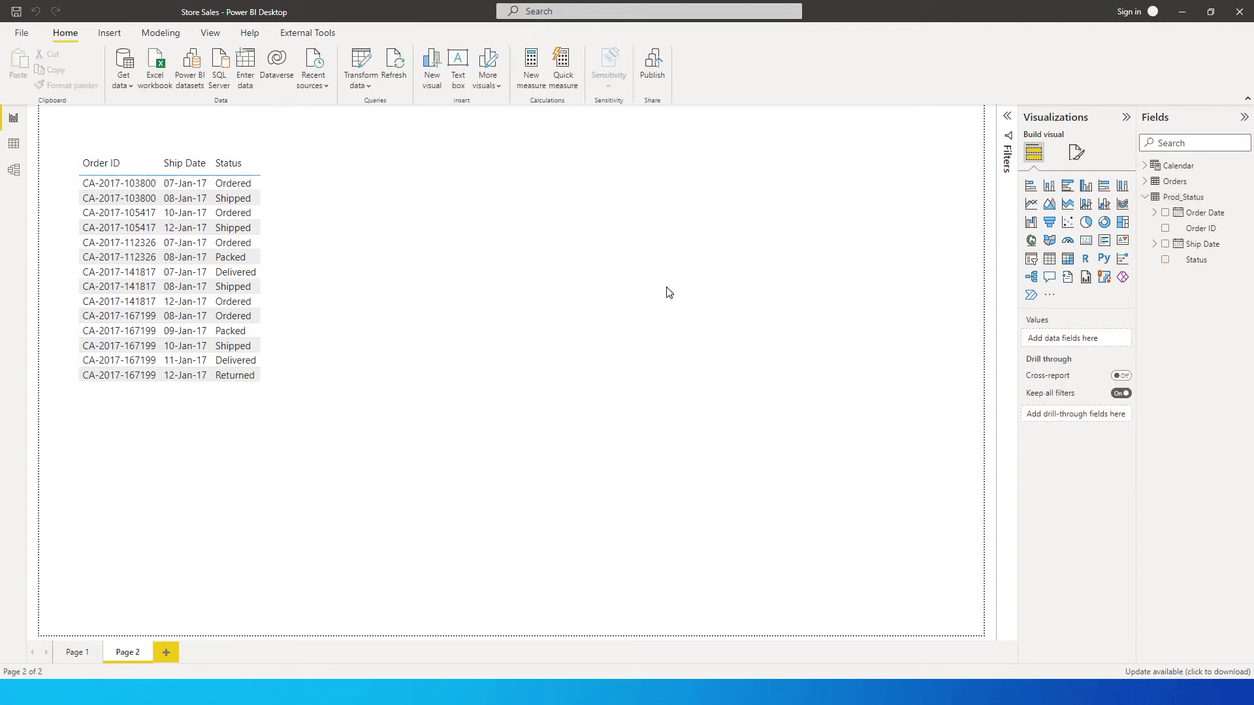
{"action": "left_click", "coordinate": [1166, 229]}
{"action": "left_click_drag", "start_coordinate": [258, 476], "coordinate": [626, 258]}
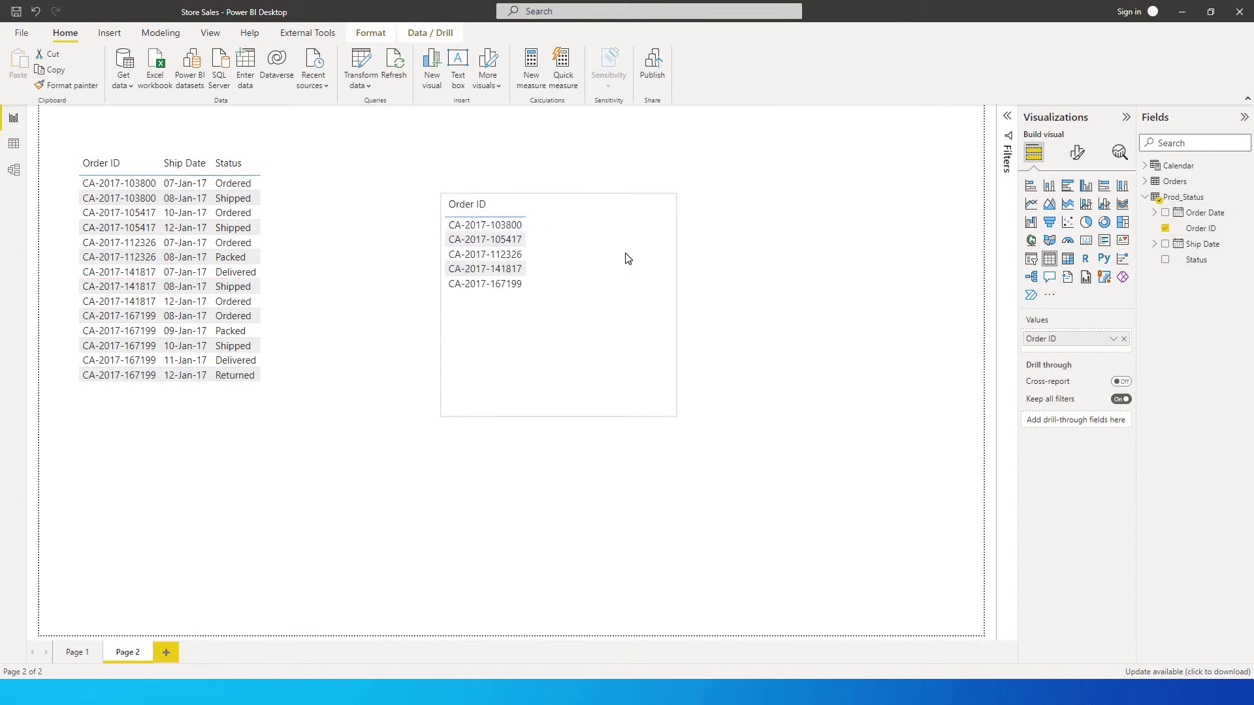
- Add Ship Date as a plain date, shift the table left and up, then remove Ship Date
{"action": "left_click", "coordinate": [1165, 245]}
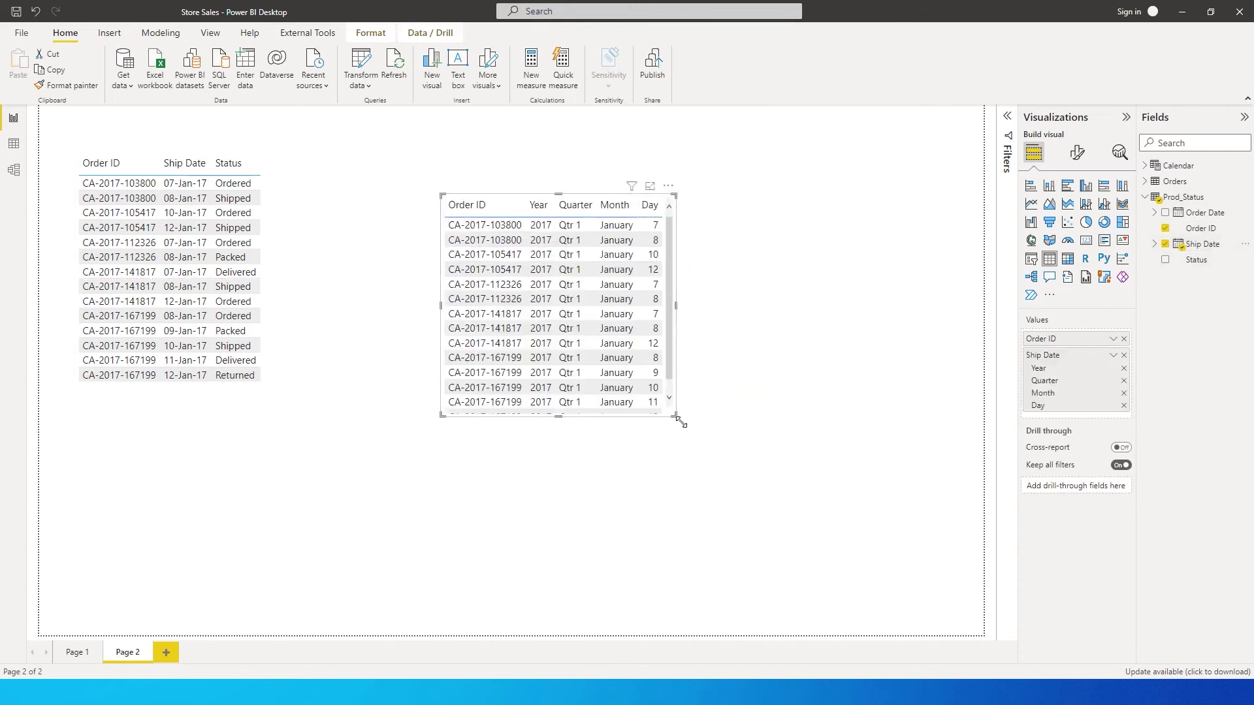
{"action": "left_click_drag", "start_coordinate": [677, 416], "coordinate": [763, 475]}
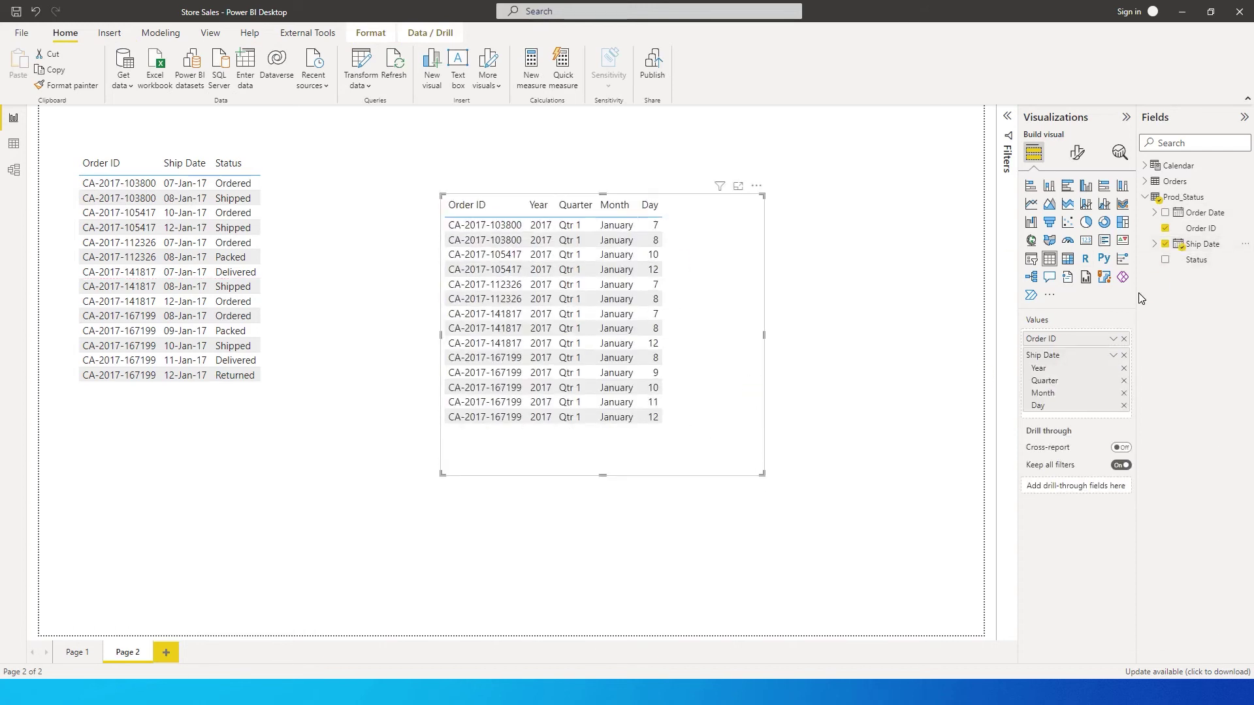
{"action": "left_click", "coordinate": [1112, 354]}
{"action": "left_click", "coordinate": [1162, 425]}
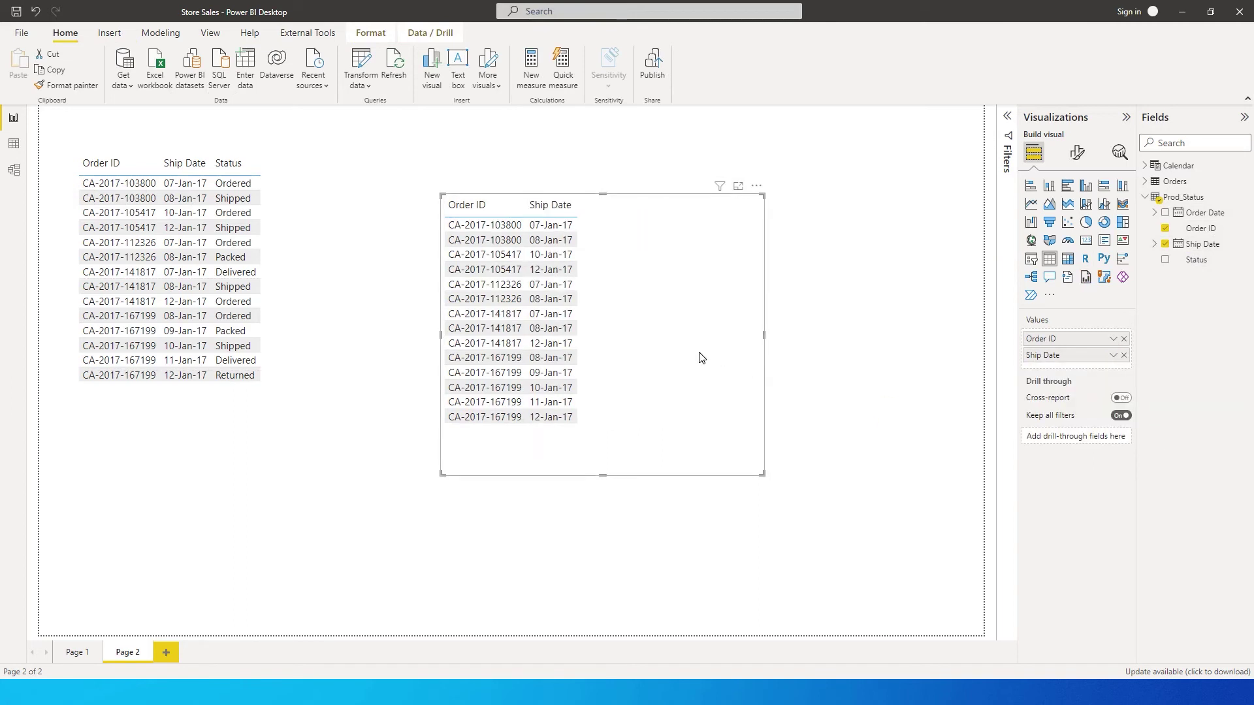
{"action": "left_click_drag", "start_coordinate": [705, 356], "coordinate": [635, 349]}
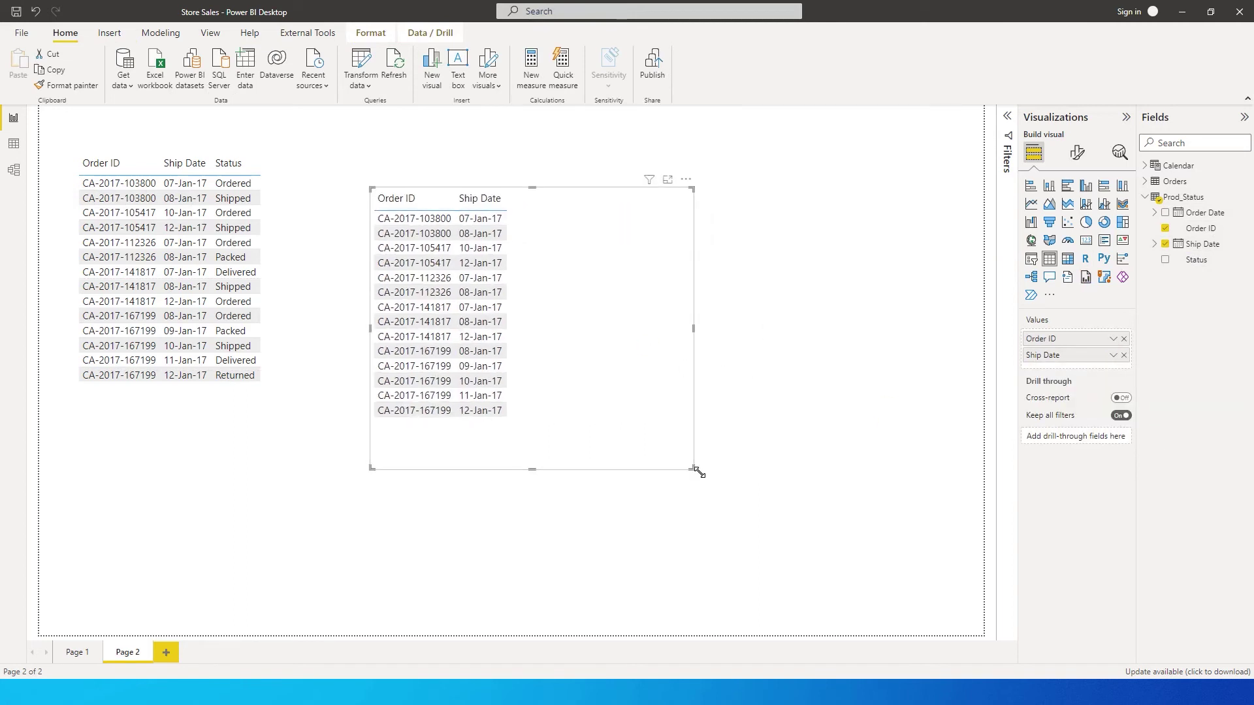
{"action": "left_click_drag", "start_coordinate": [649, 347], "coordinate": [660, 316]}
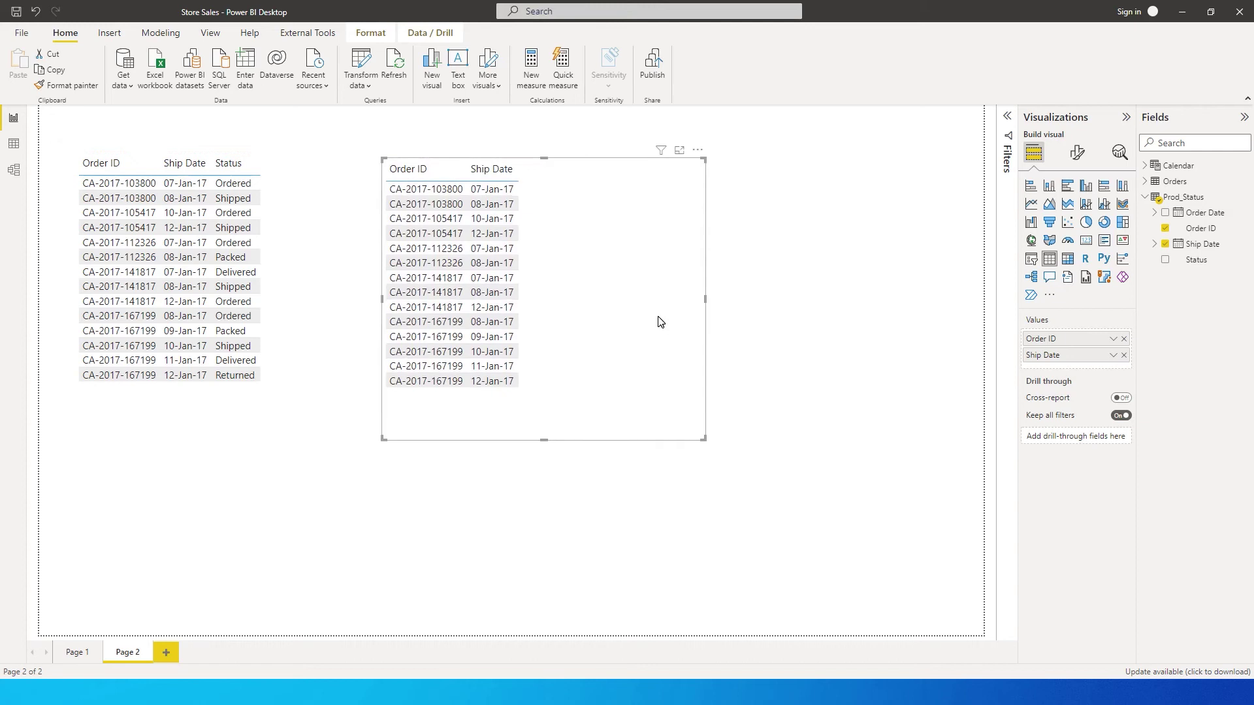
{"action": "left_click", "coordinate": [1124, 356]}
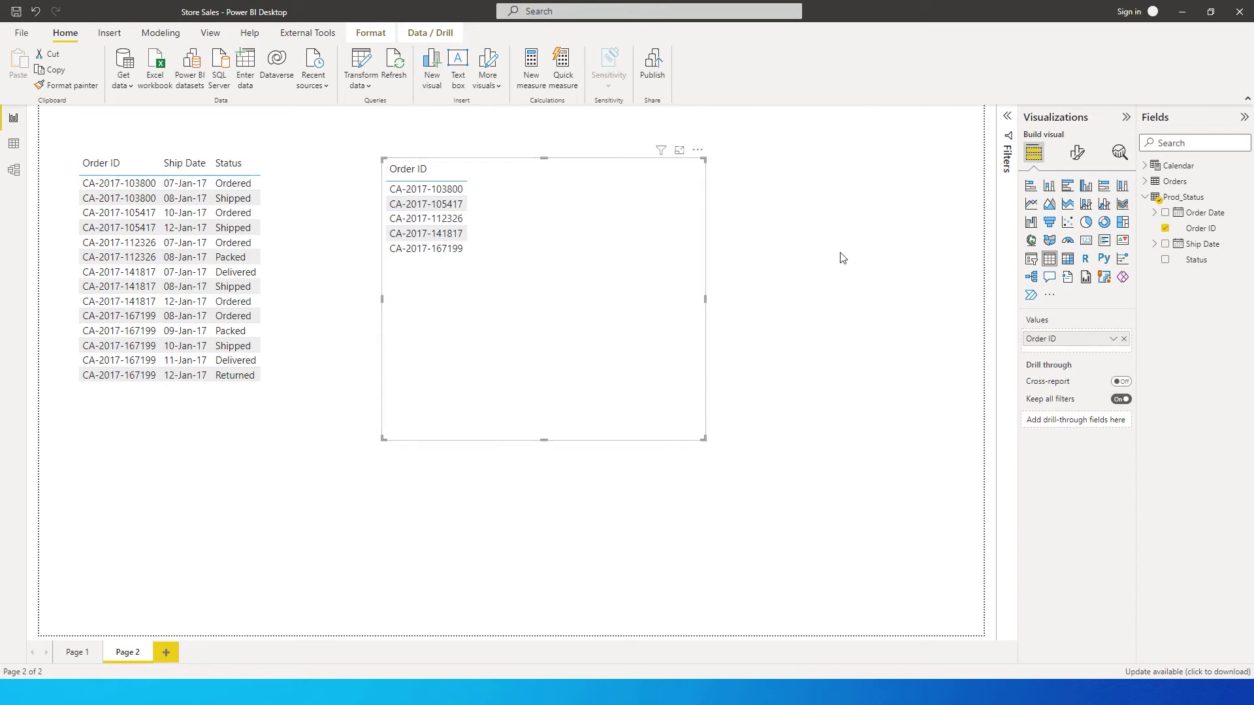
- Create a new measure in Prod_Status, then discard the empty measure with Escape
{"action": "left_click", "coordinate": [1243, 197]}
{"action": "left_click", "coordinate": [1159, 206]}
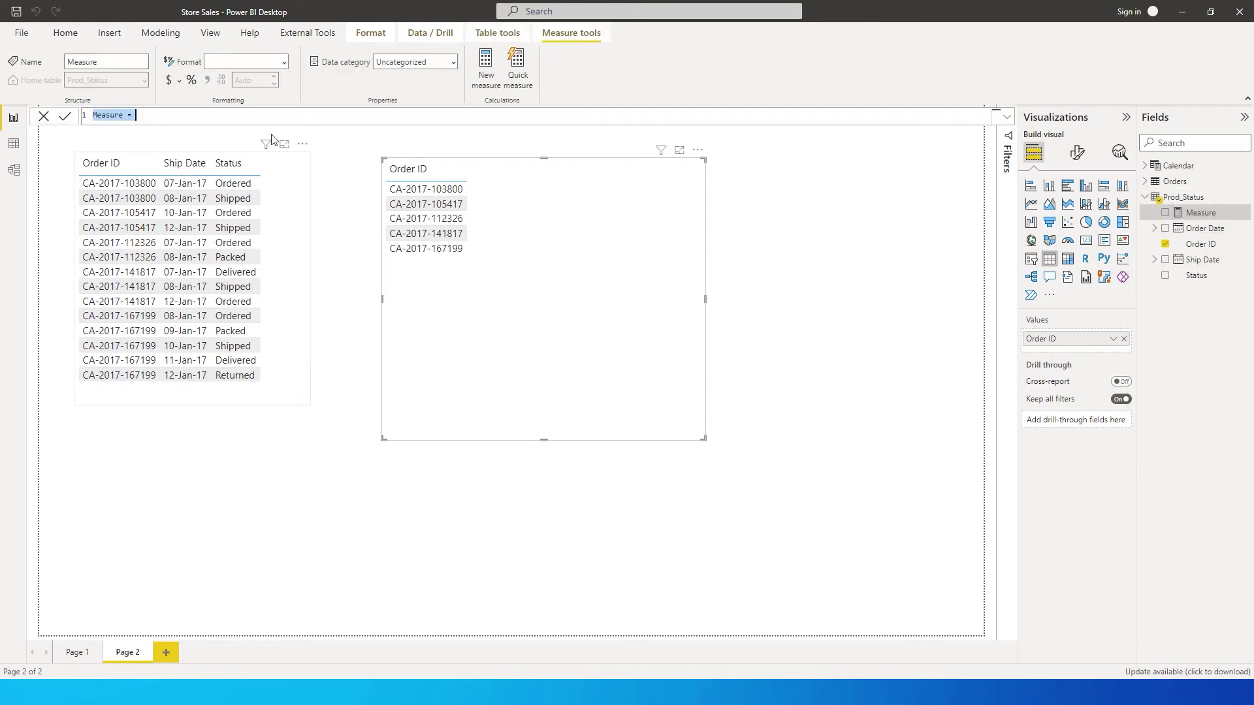
{"action": "left_click", "coordinate": [228, 131]}
{"action": "scroll", "coordinate": [228, 124], "scroll_direction": "up", "scroll_amount": 3}
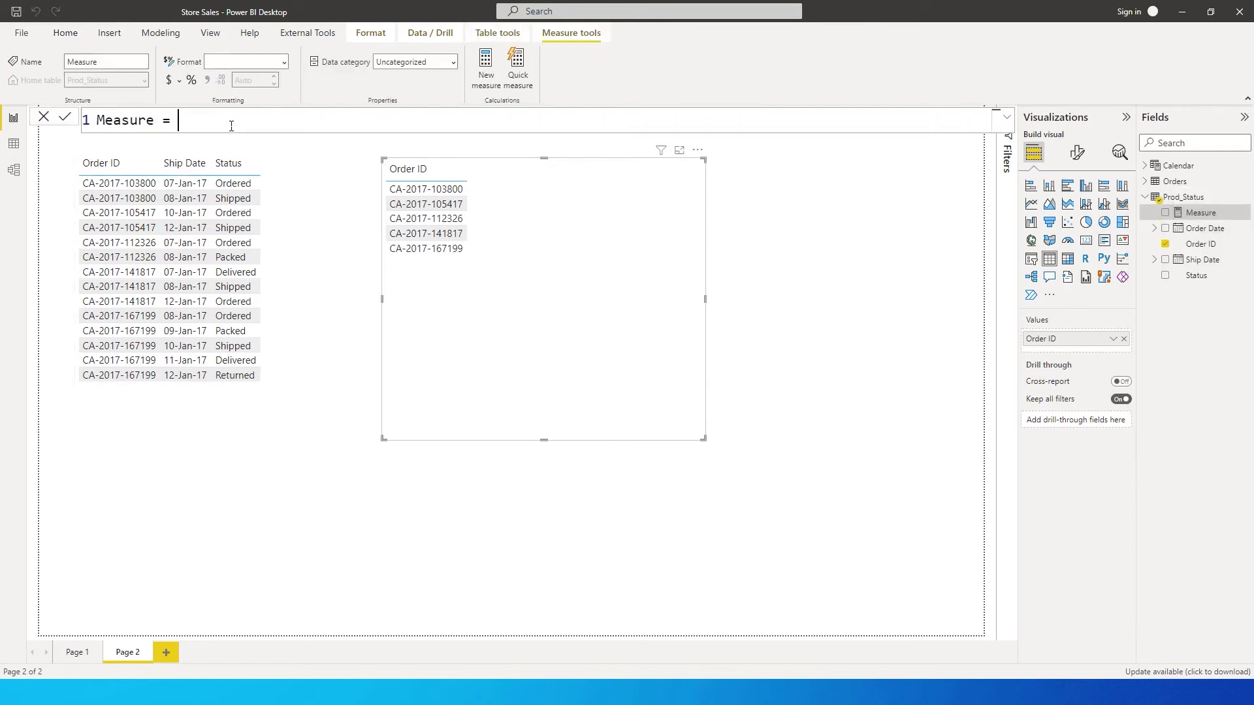
{"action": "key", "text": "Escape"}
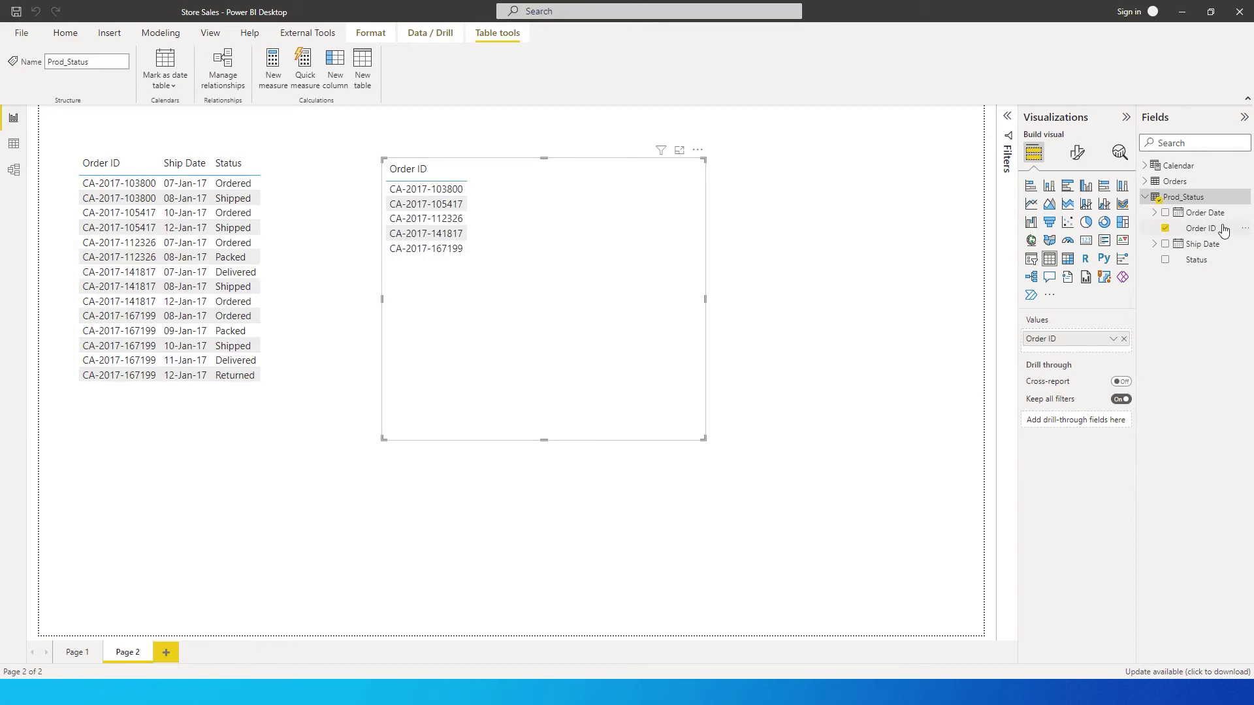
- Create a new measure in Prod_Status and name it Latest_Status
{"action": "left_click", "coordinate": [1245, 202]}
{"action": "left_click", "coordinate": [1165, 207]}
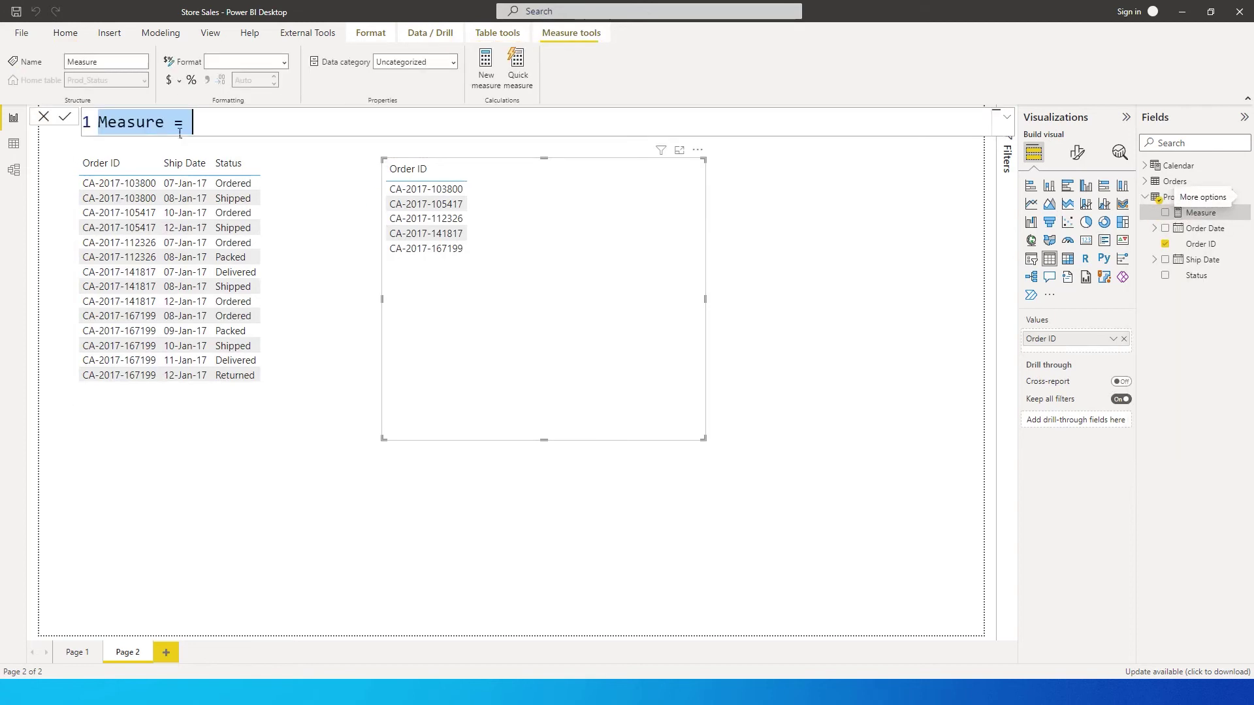
{"action": "double_click", "coordinate": [154, 124]}
{"action": "type", "text": "Latest_"}
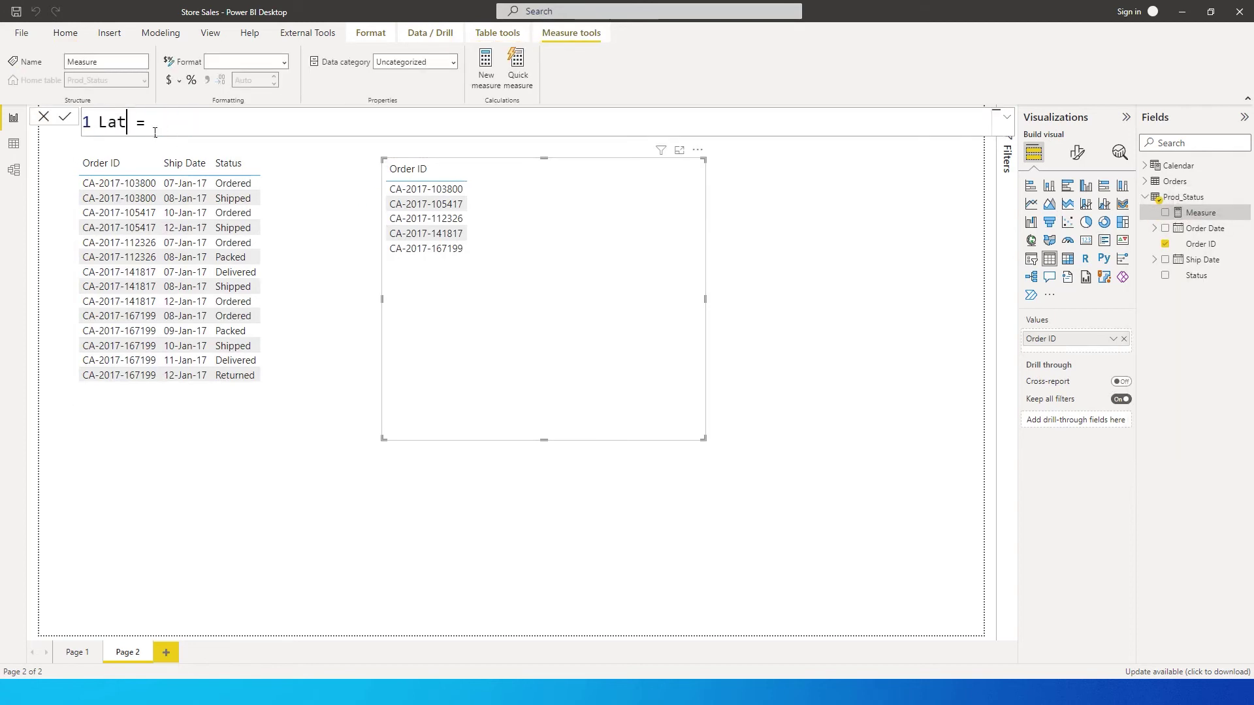
{"action": "type", "text": "Status"}
- Enter Var currentProd = SELECTEDVALUE(Prod_Status[Order ID]) and start a second formula line
{"action": "left_click", "coordinate": [285, 126]}
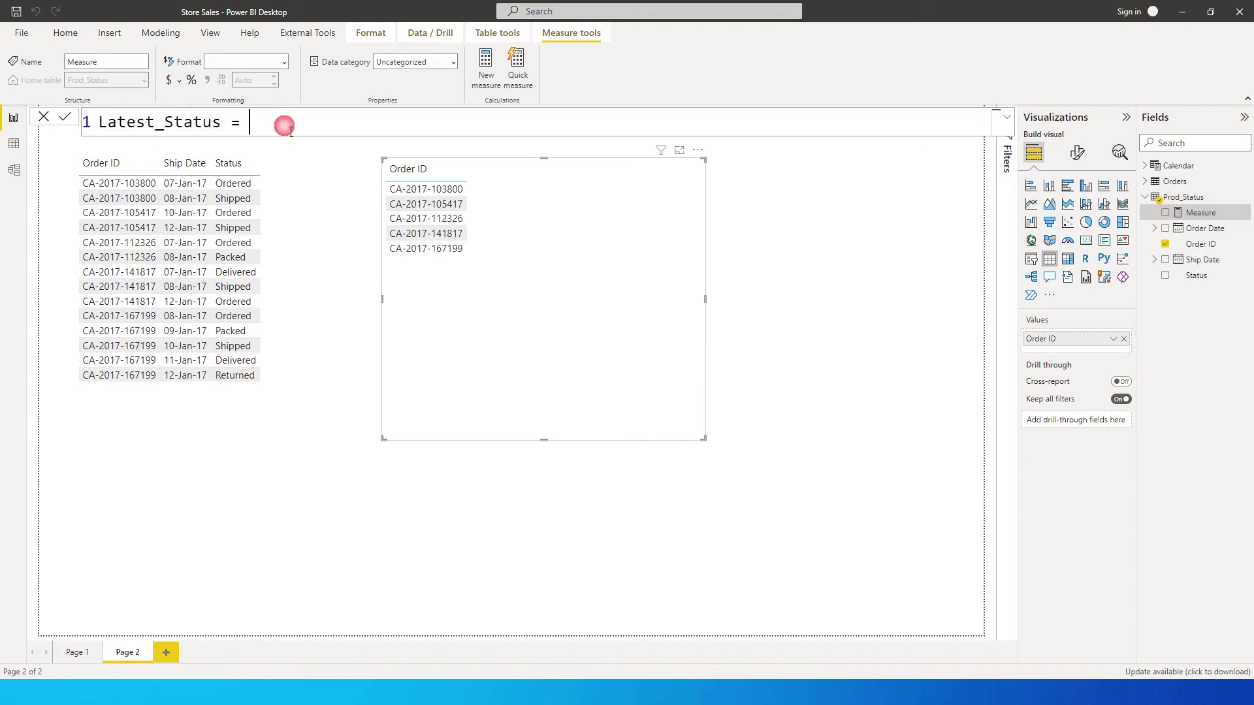
{"action": "type", "text": "Var currentProd = "}
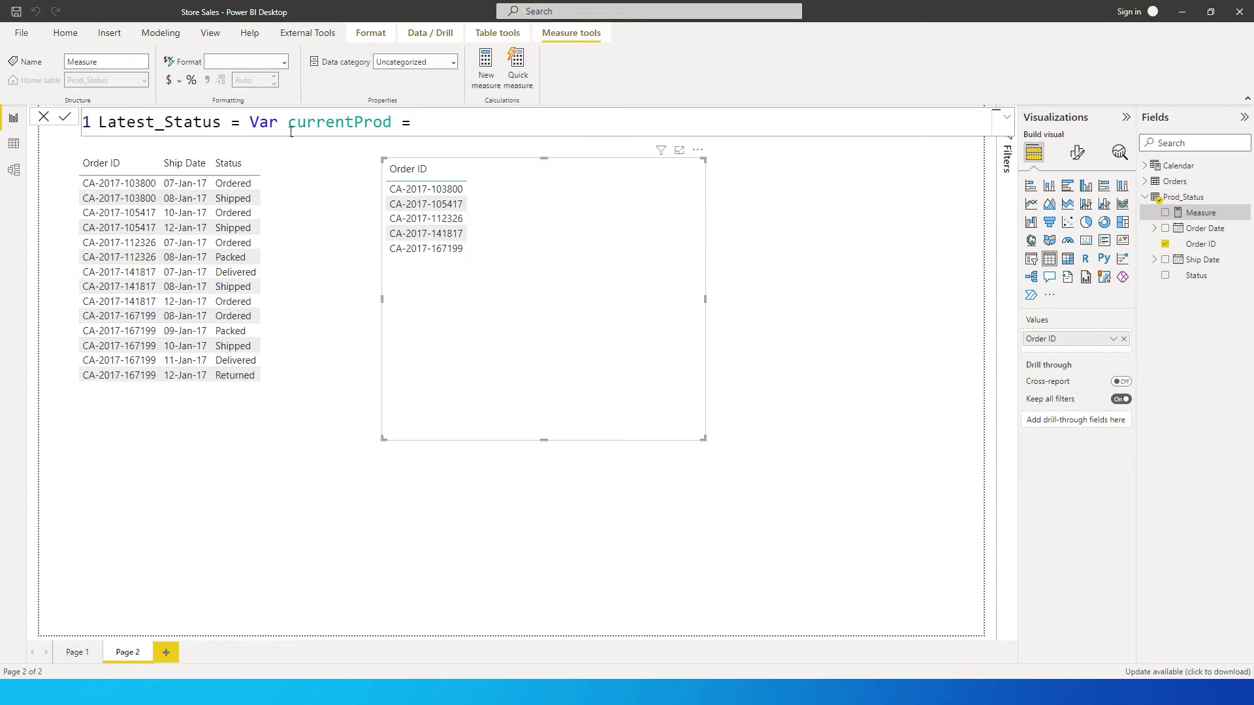
{"action": "type", "text": "se"}
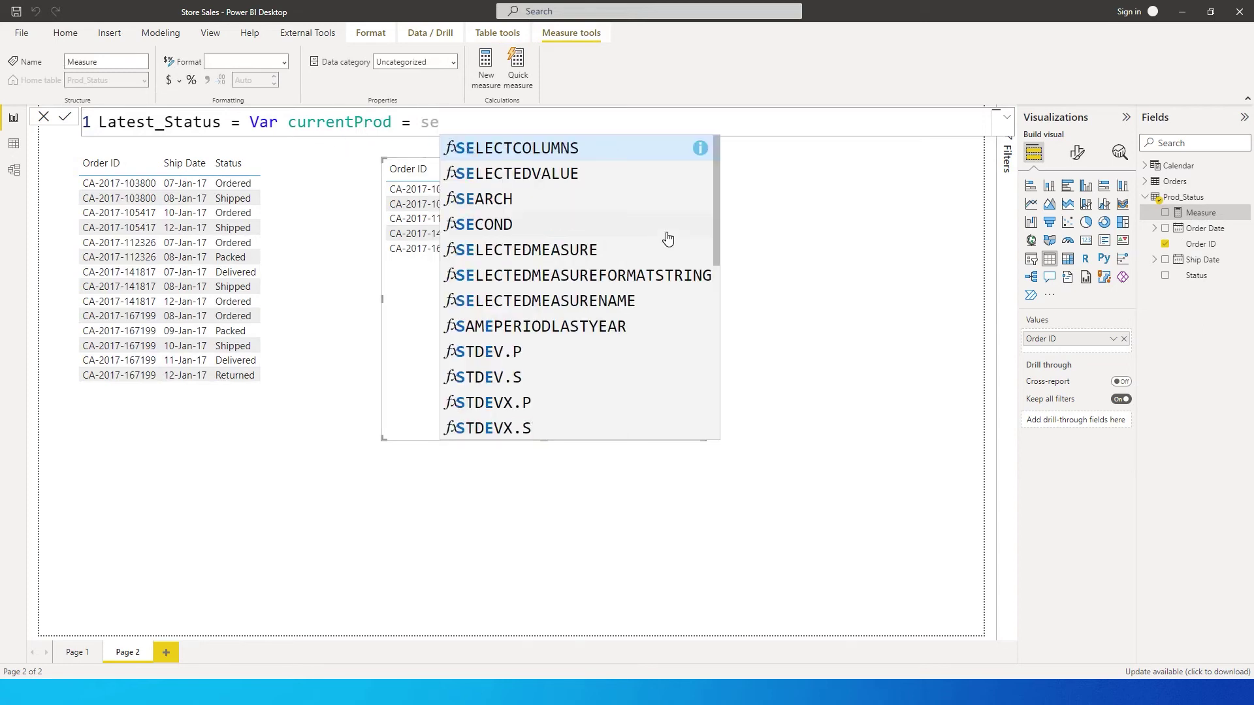
{"action": "type", "text": "l"}
{"action": "key", "text": "Down"}
{"action": "key", "text": "Tab"}
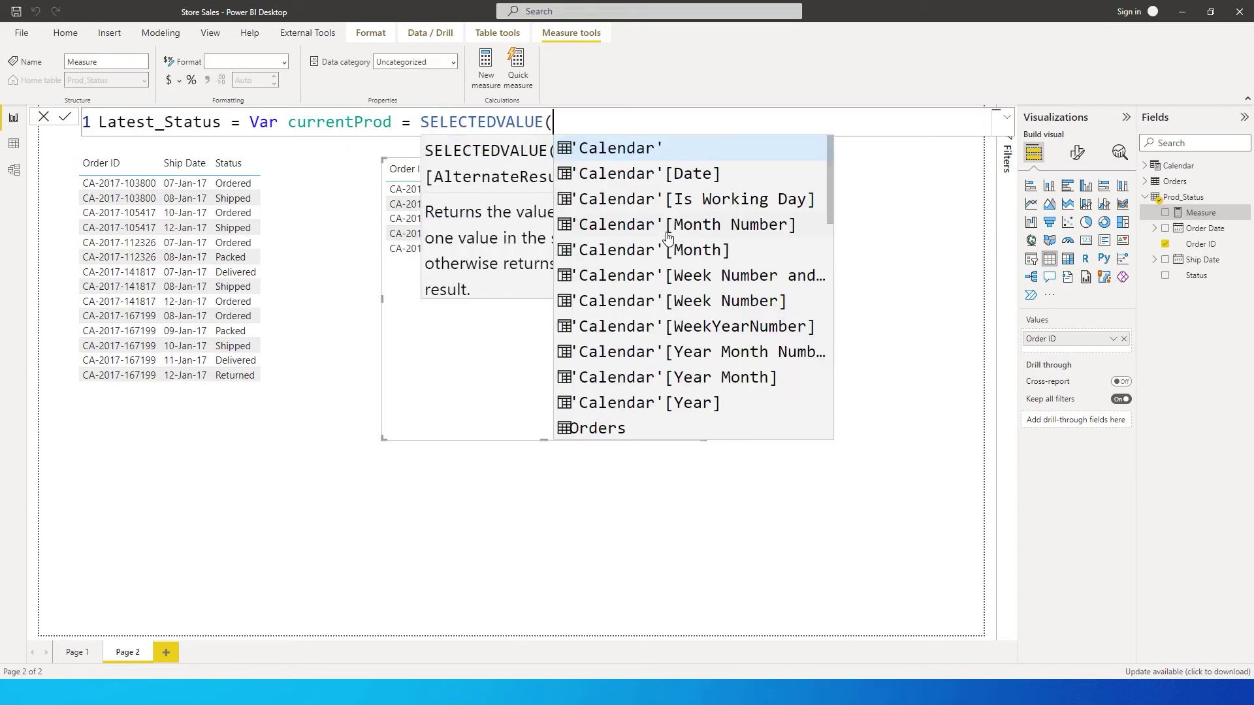
{"action": "type", "text": "prod"}
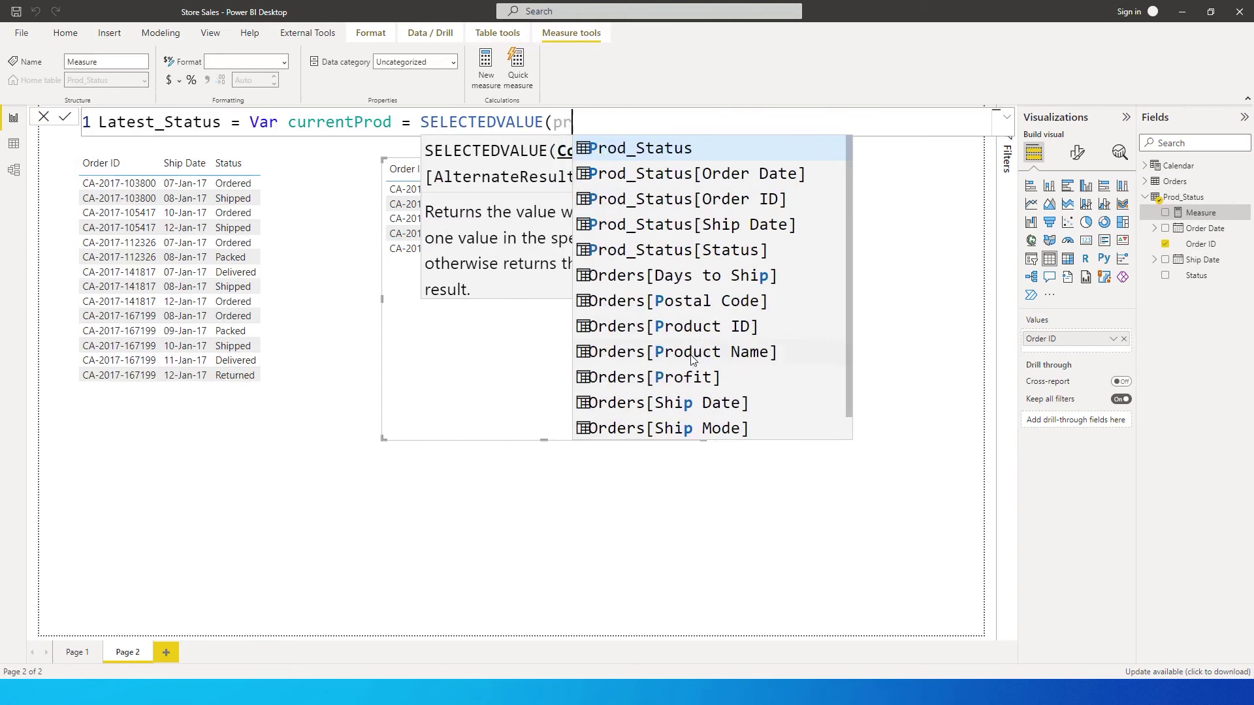
{"action": "key", "text": "Down"}
{"action": "key", "text": "Down"}
{"action": "key", "text": "Tab"}
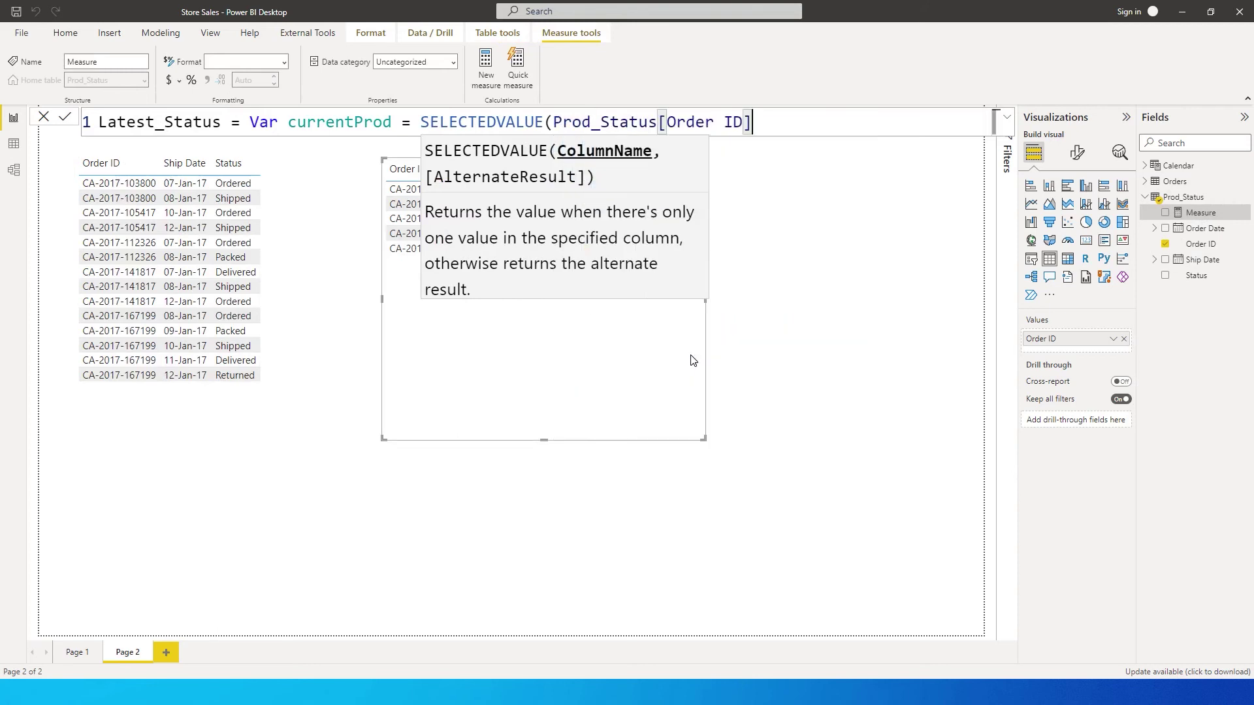
{"action": "type", "text": ")"}
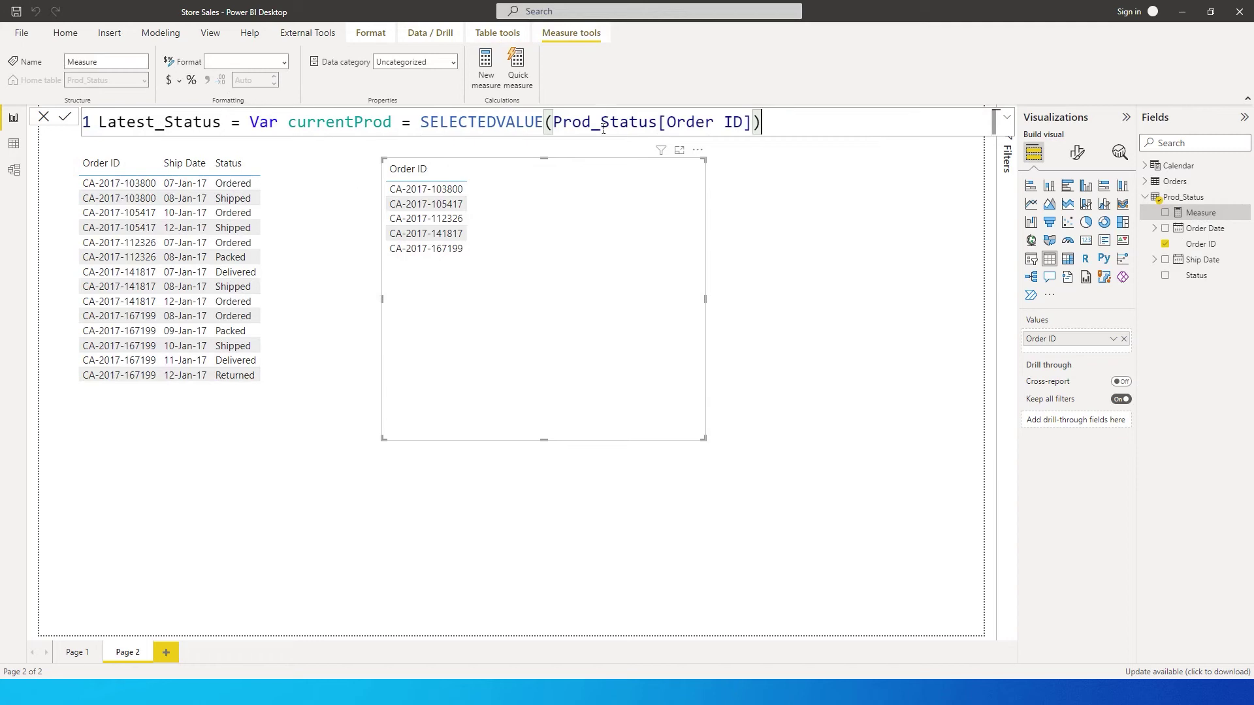
{"action": "key", "text": "shift+Return"}
- Write Var Latest_Date = CALCULATE(MAX(Prod_Status[Ship Date]),TREATAS({currentProd}, and continue on a new line
{"action": "key", "text": "Tab"}
{"action": "key", "text": "Tab"}
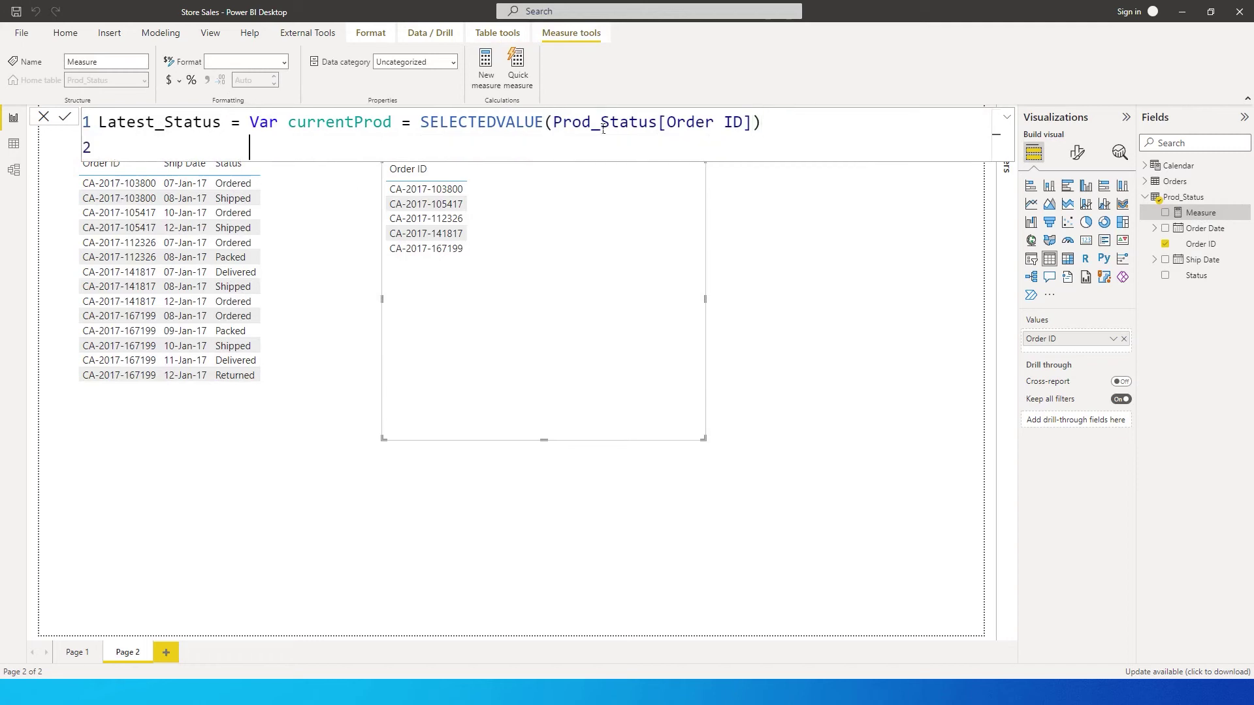
{"action": "type", "text": "Var La"}
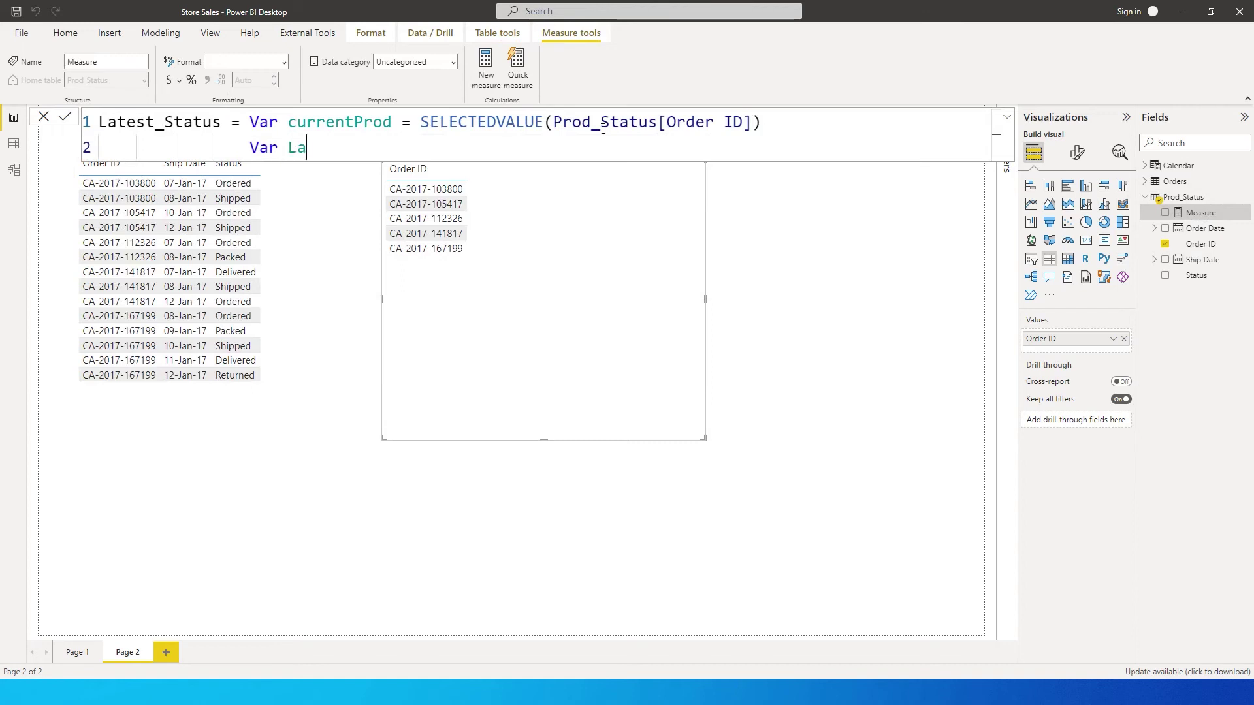
{"action": "type", "text": "test_Date "}
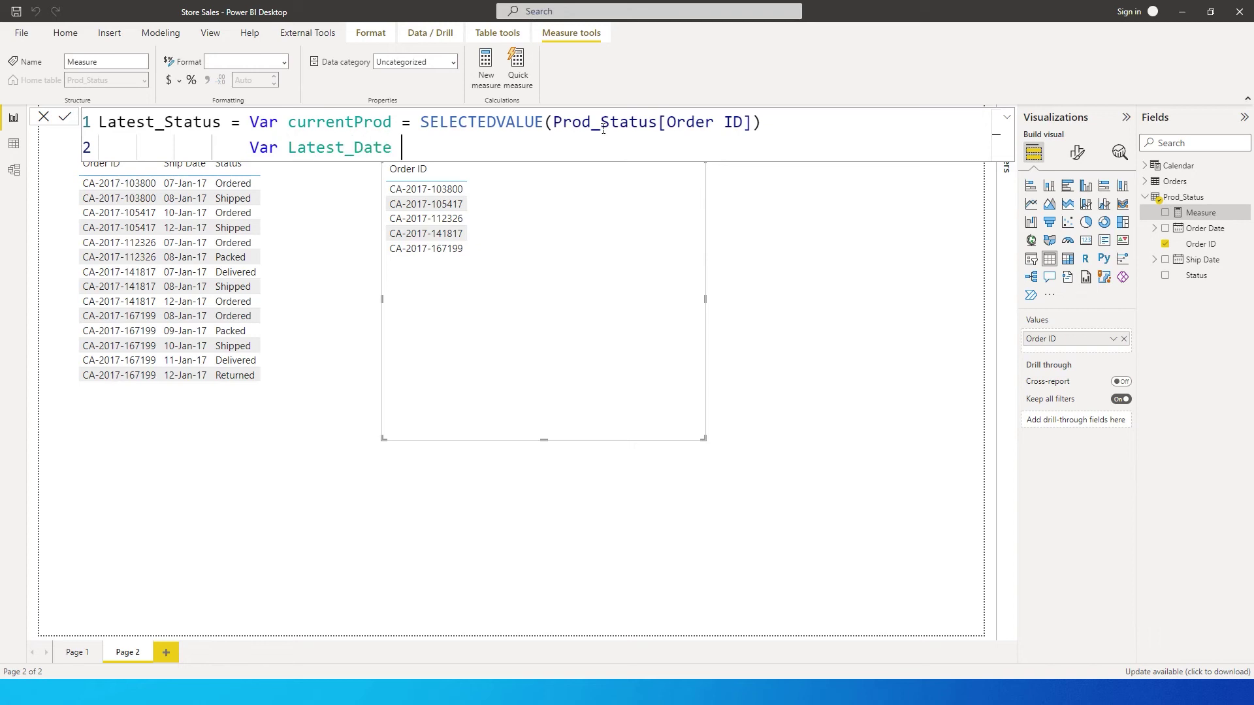
{"action": "type", "text": "= CALCULATE("}
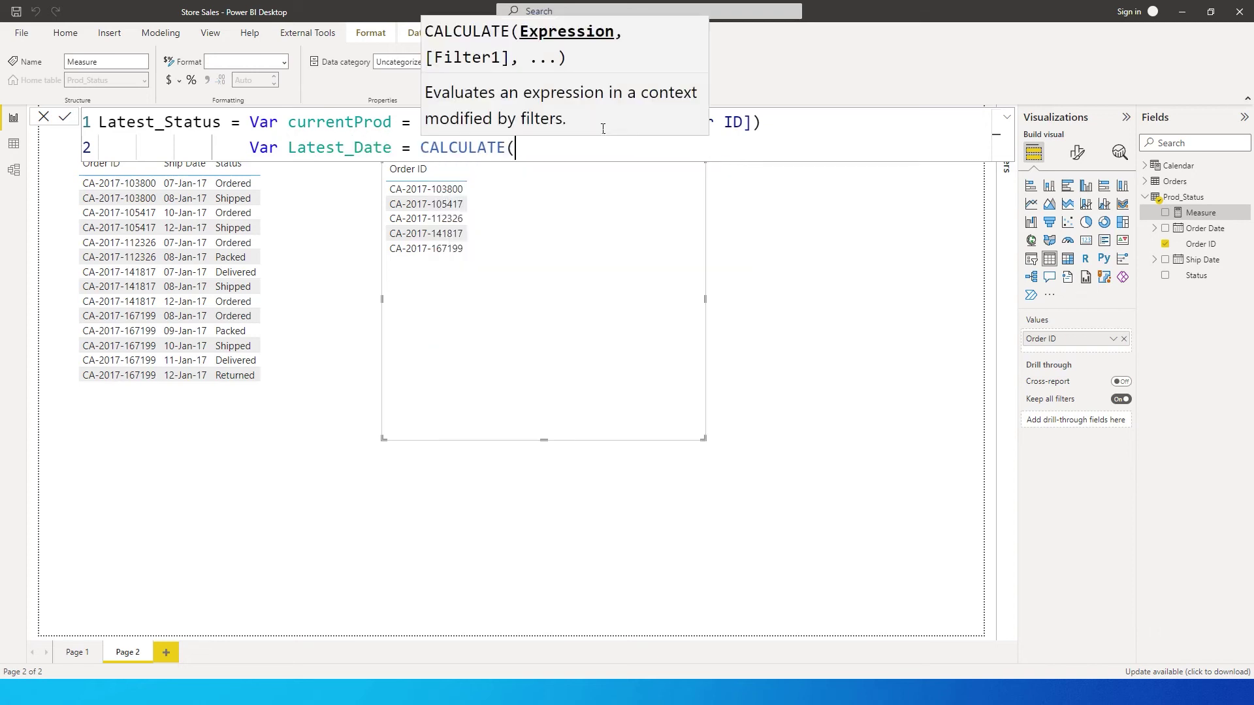
{"action": "type", "text": "MAX("}
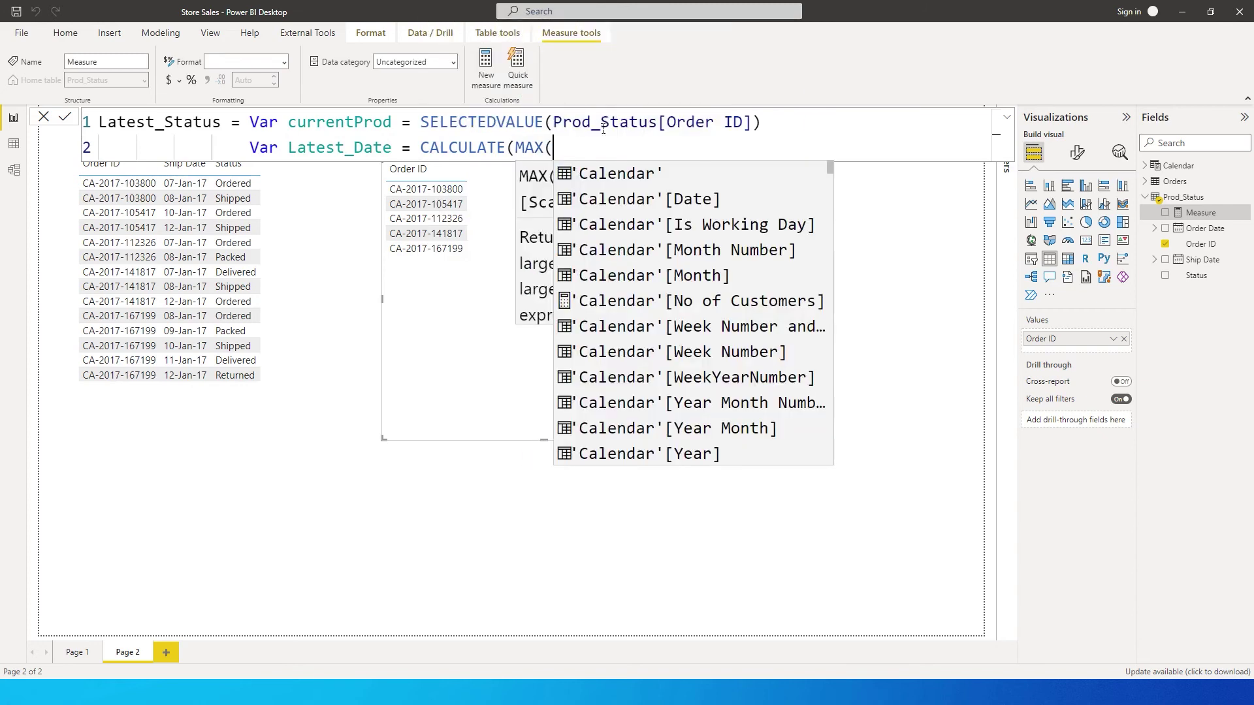
{"action": "type", "text": "Ship"}
{"action": "key", "text": "Down"}
{"action": "key", "text": "Down"}
{"action": "key", "text": "Down"}
{"action": "key", "text": "Down"}
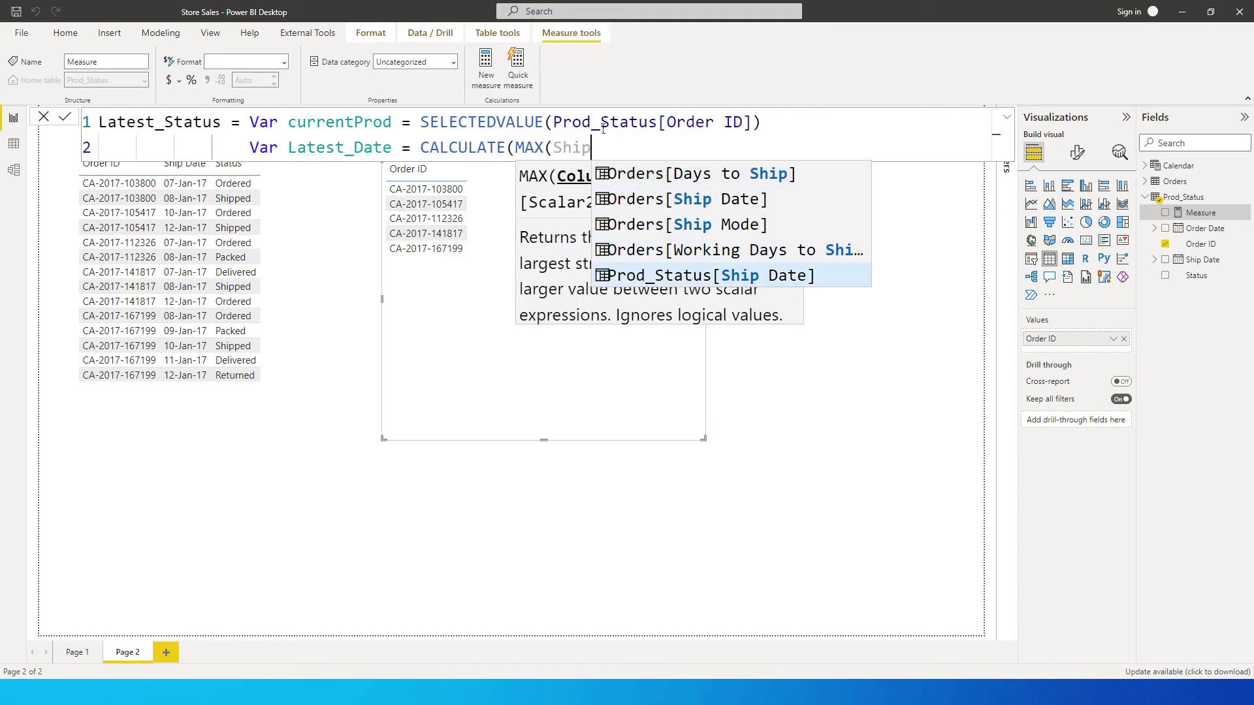
{"action": "key", "text": "Tab"}
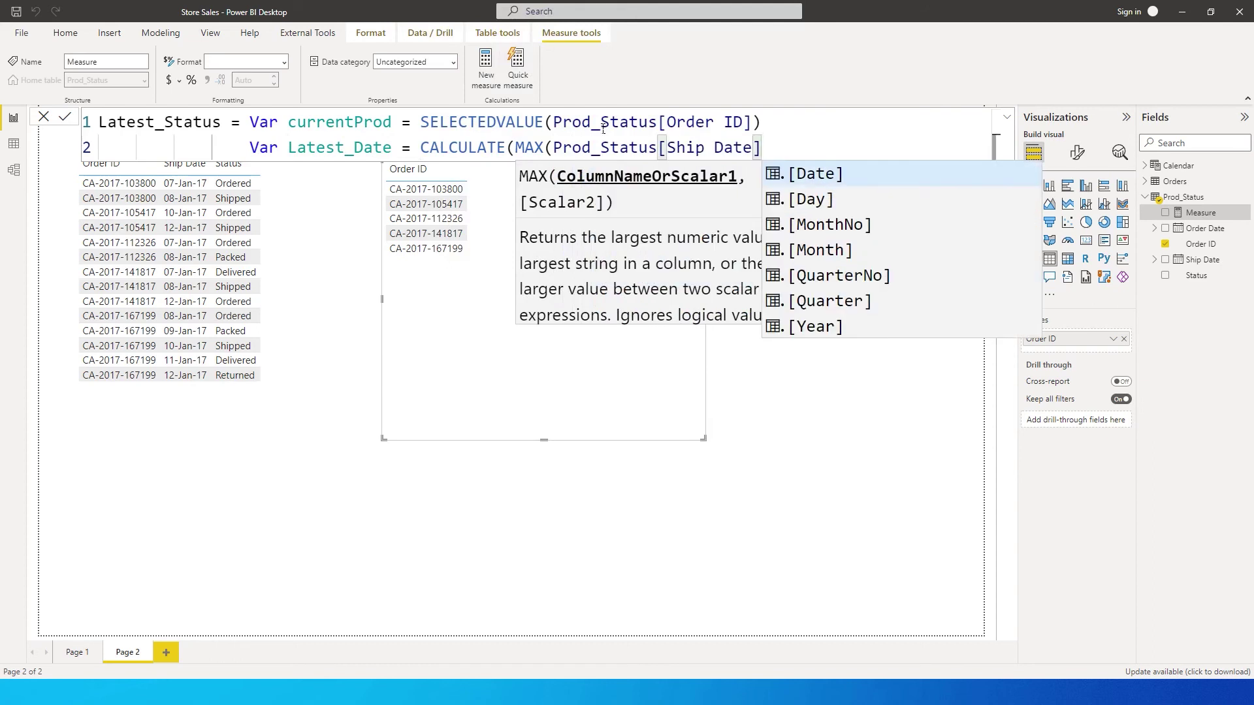
{"action": "type", "text": ",Tre"}
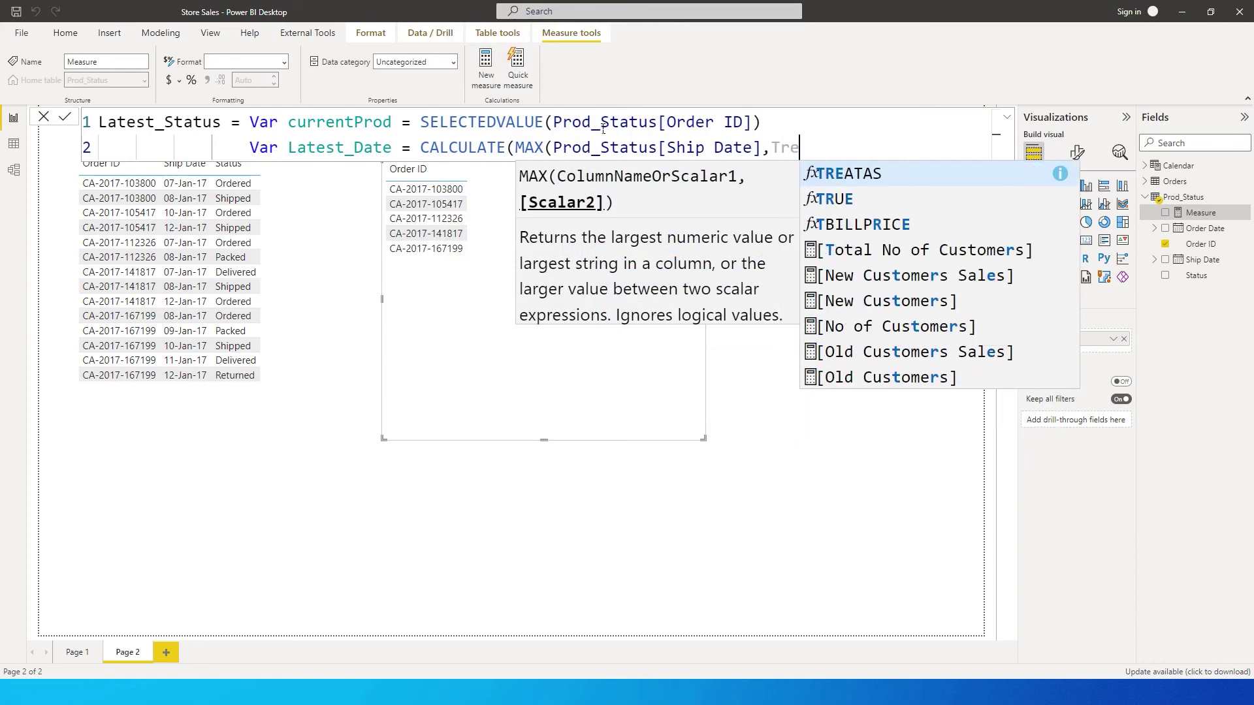
{"action": "key", "text": "Tab"}
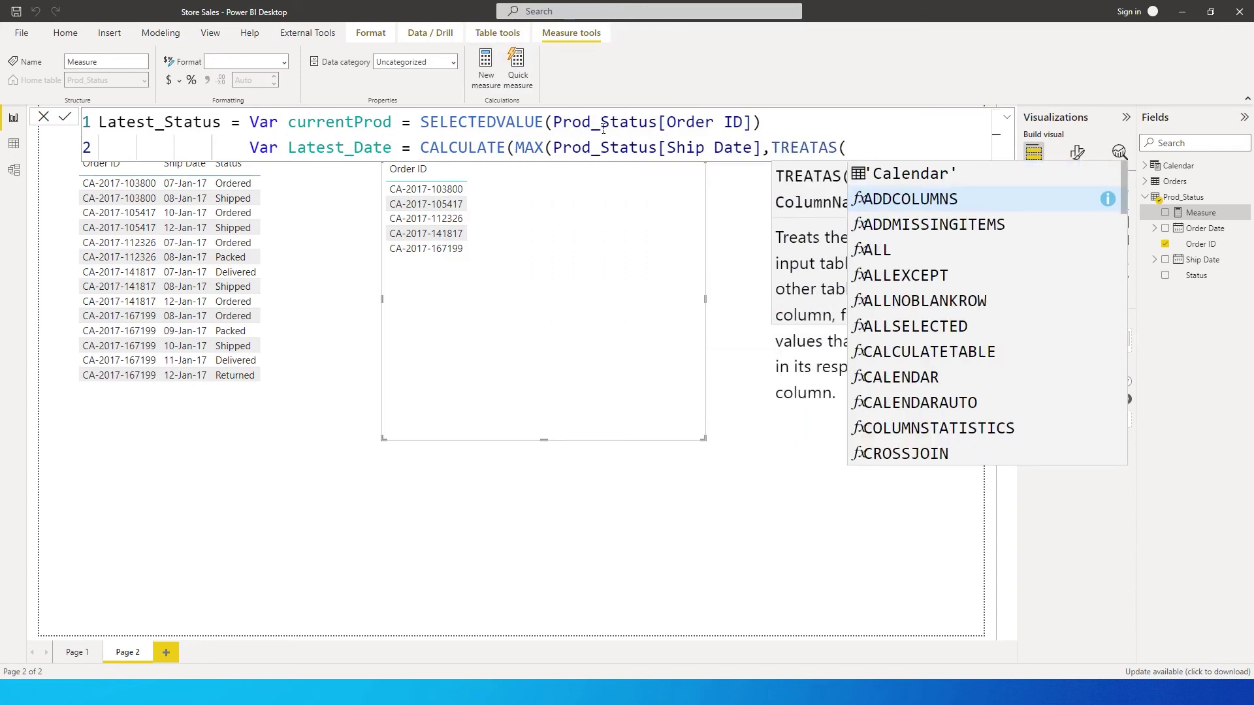
{"action": "type", "text": "{Curr"}
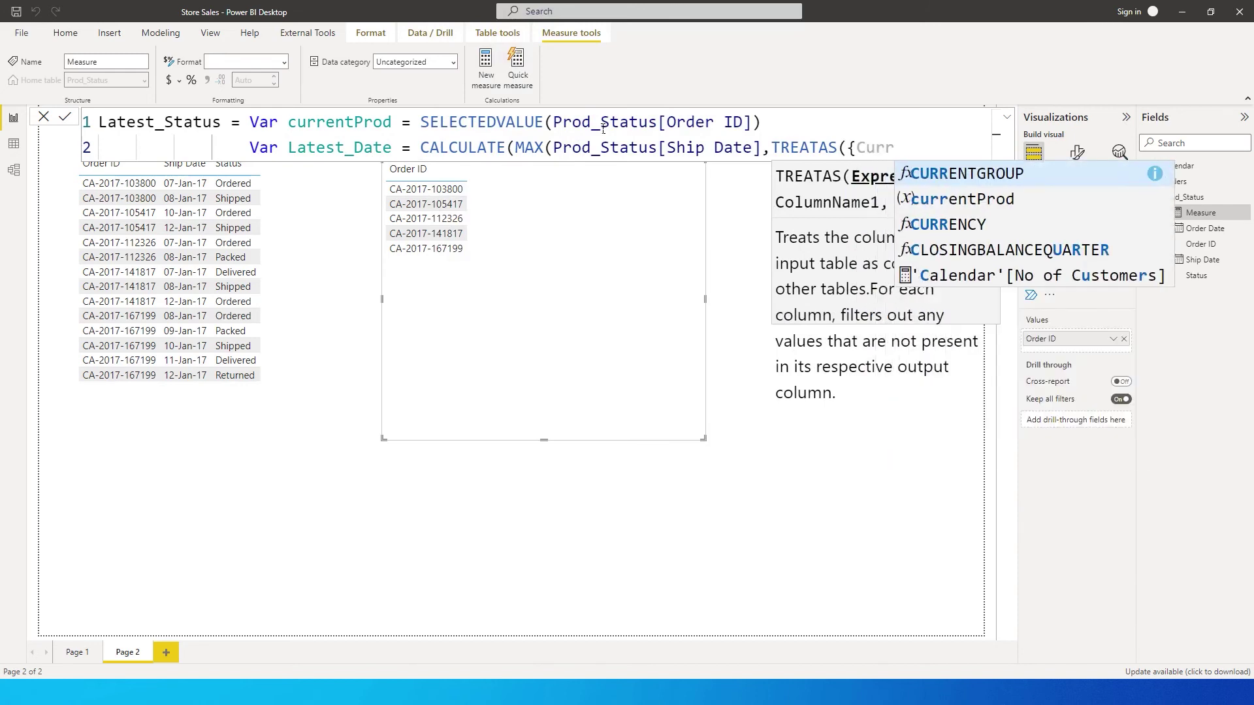
{"action": "key", "text": "Down"}
{"action": "key", "text": "Tab"}
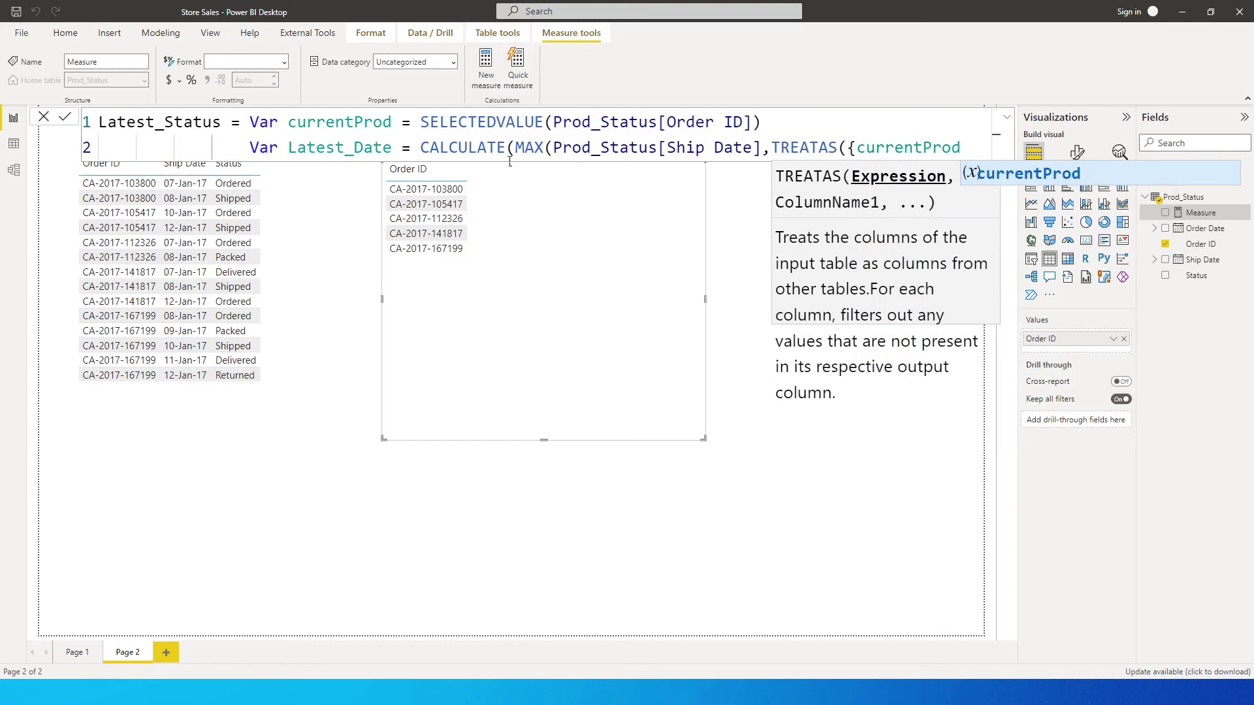
{"action": "type", "text": "}"}
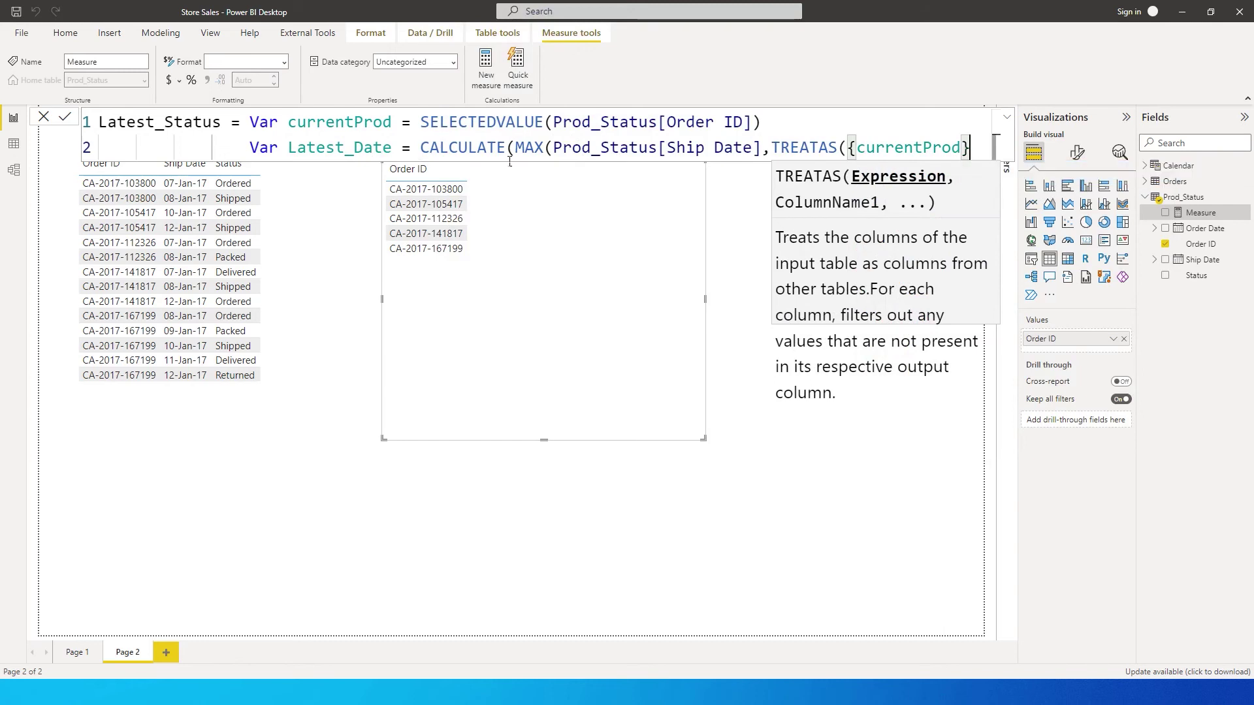
{"action": "type", "text": ","}
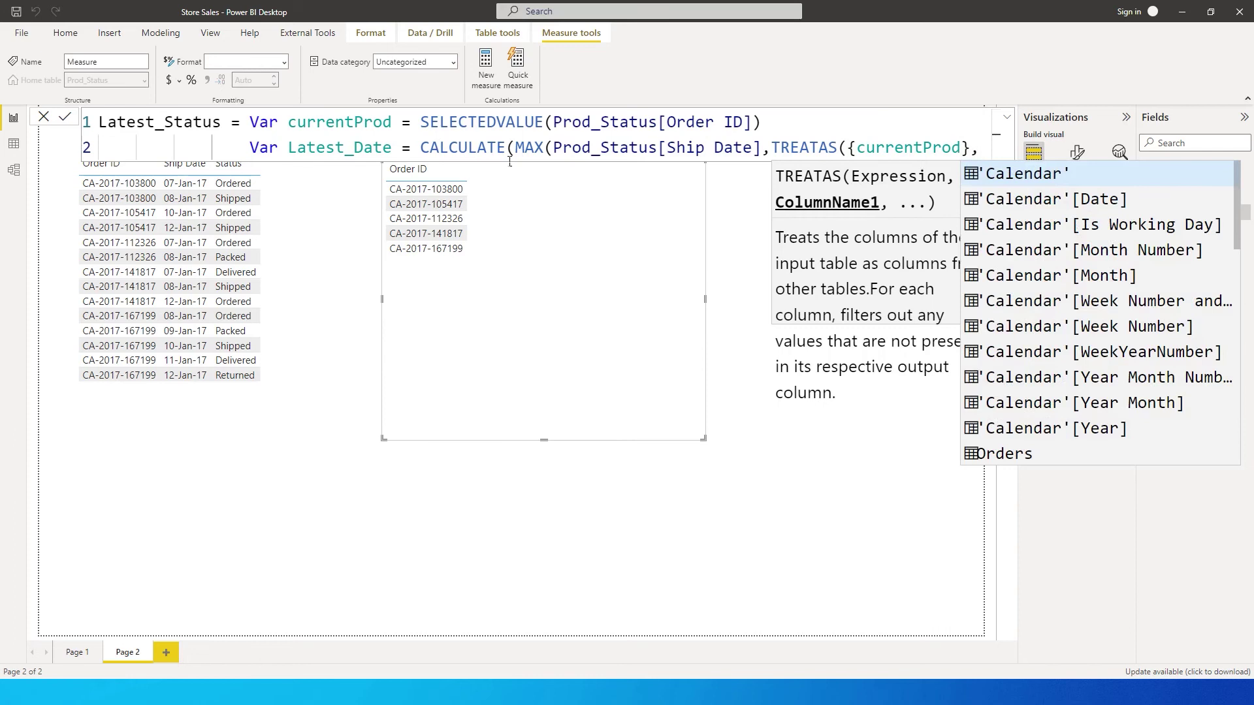
{"action": "key", "text": "shift+Return"}
- Add Prod_Status[Order ID] as the TREATAS column, fix the closing parentheses, and start a new line
{"action": "key", "text": "Tab"}
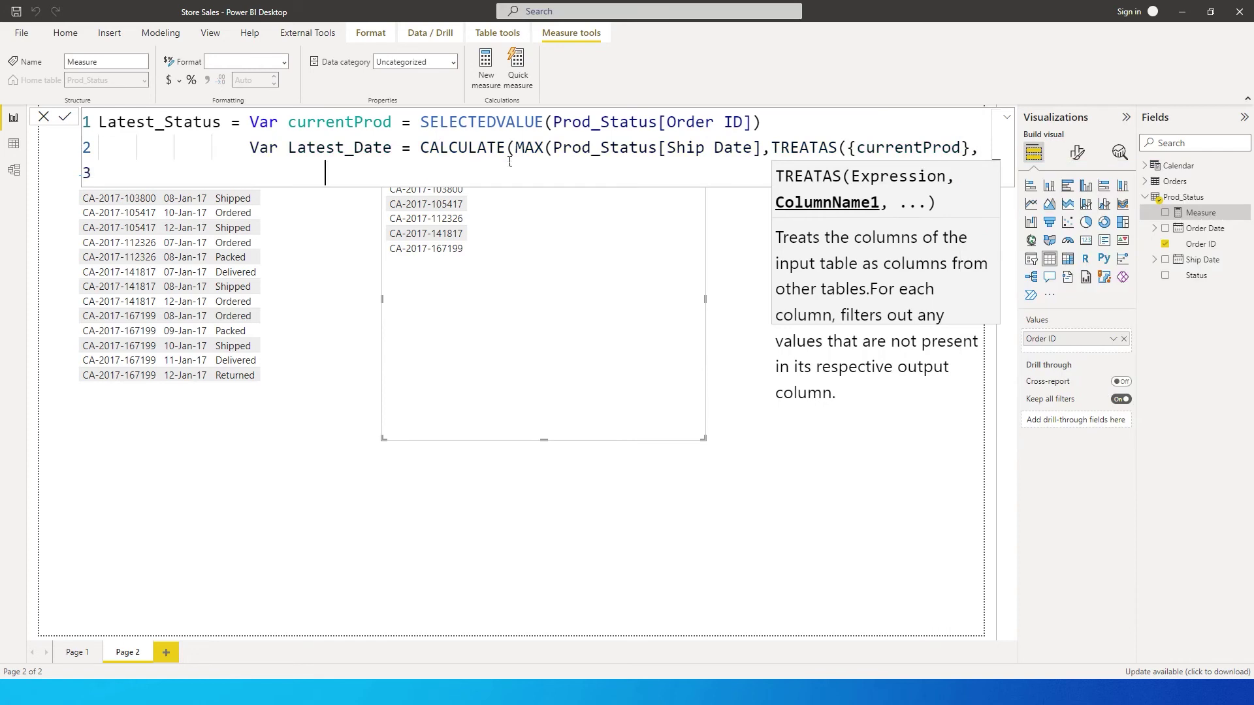
{"action": "type", "text": "Order"}
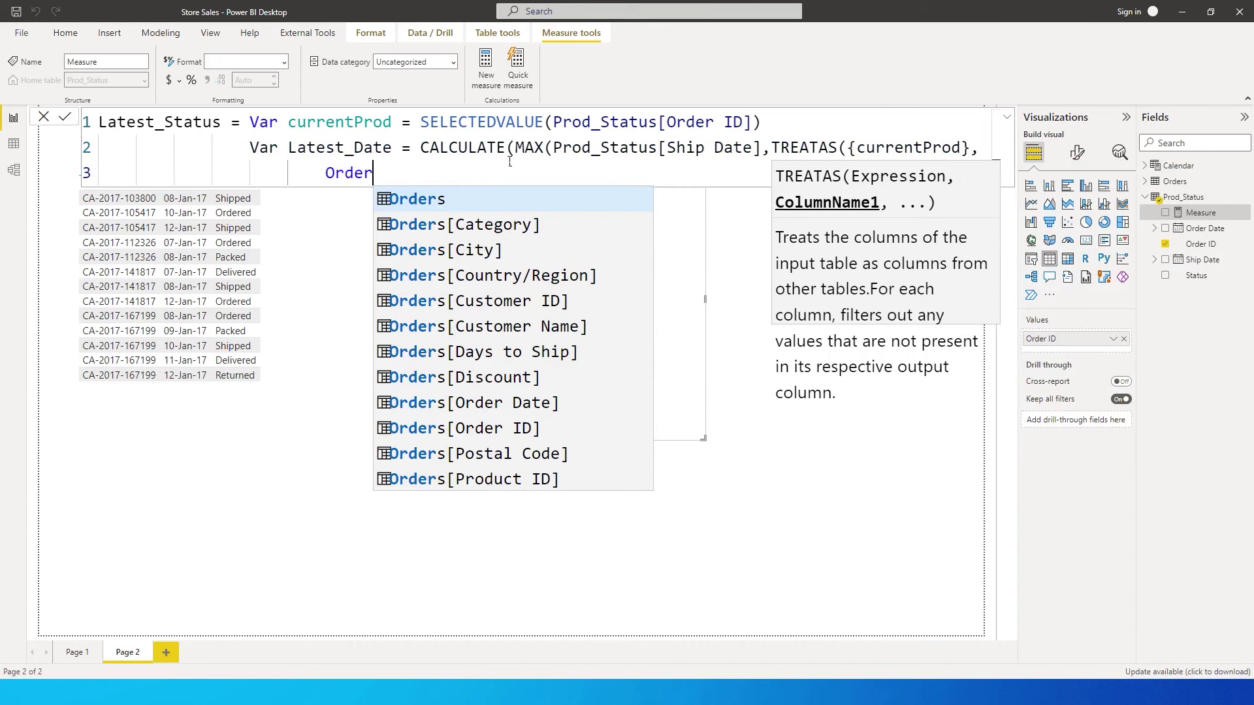
{"action": "key", "text": "BackSpace"}
{"action": "key", "text": "BackSpace"}
{"action": "key", "text": "BackSpace"}
{"action": "key", "text": "BackSpace"}
{"action": "key", "text": "BackSpace"}
{"action": "type", "text": "prod"}
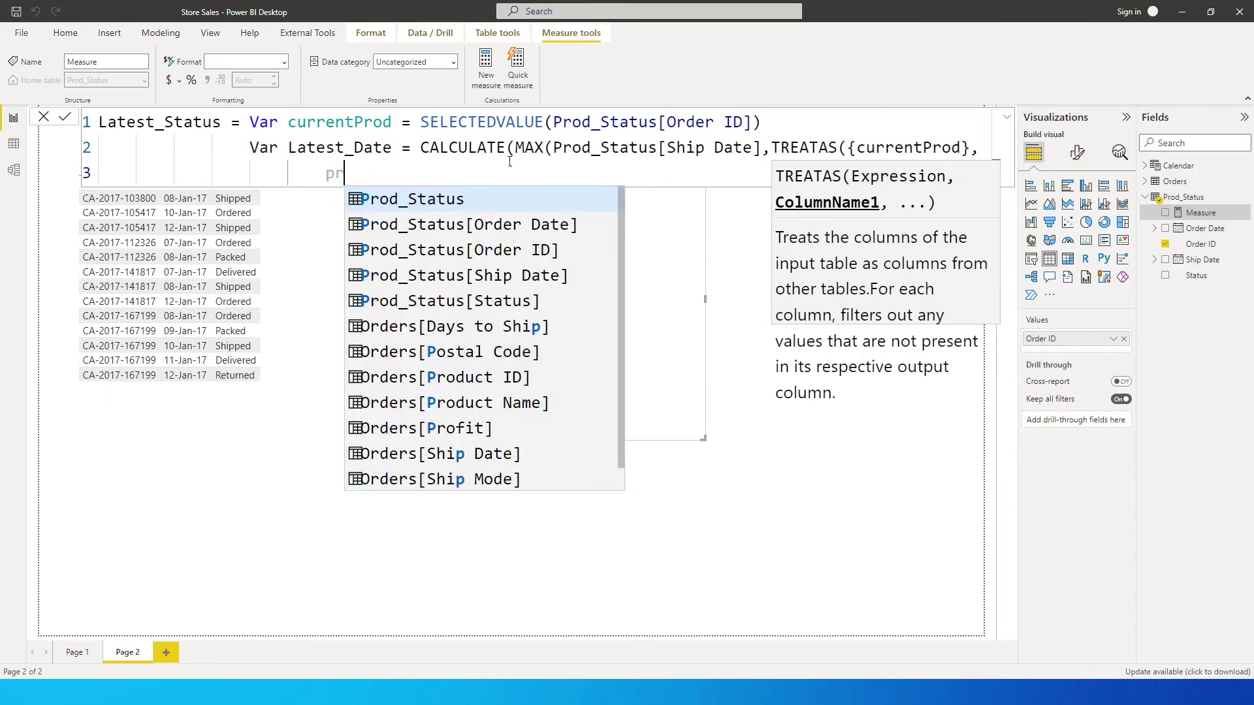
{"action": "key", "text": "Down"}
{"action": "key", "text": "Down"}
{"action": "key", "text": "Down"}
{"action": "key", "text": "Down"}
{"action": "key", "text": "Up"}
{"action": "key", "text": "Up"}
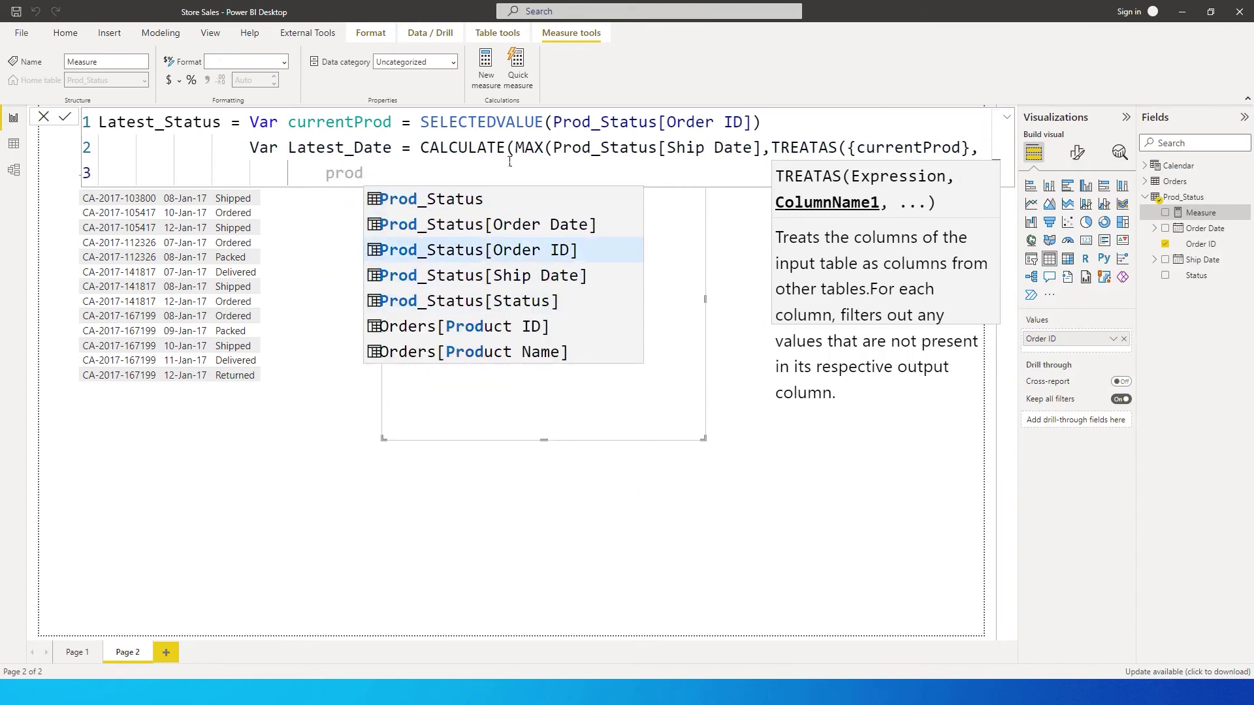
{"action": "key", "text": "Tab"}
{"action": "type", "text": ")"}
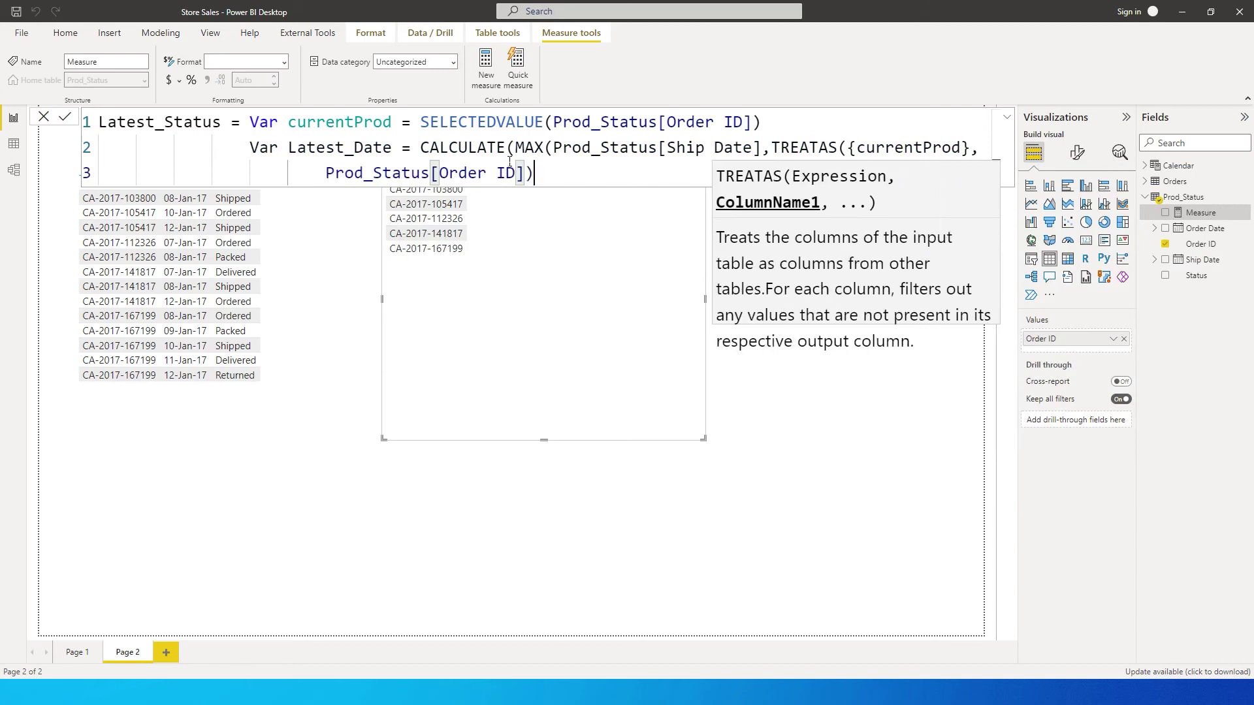
{"action": "type", "text": ")"}
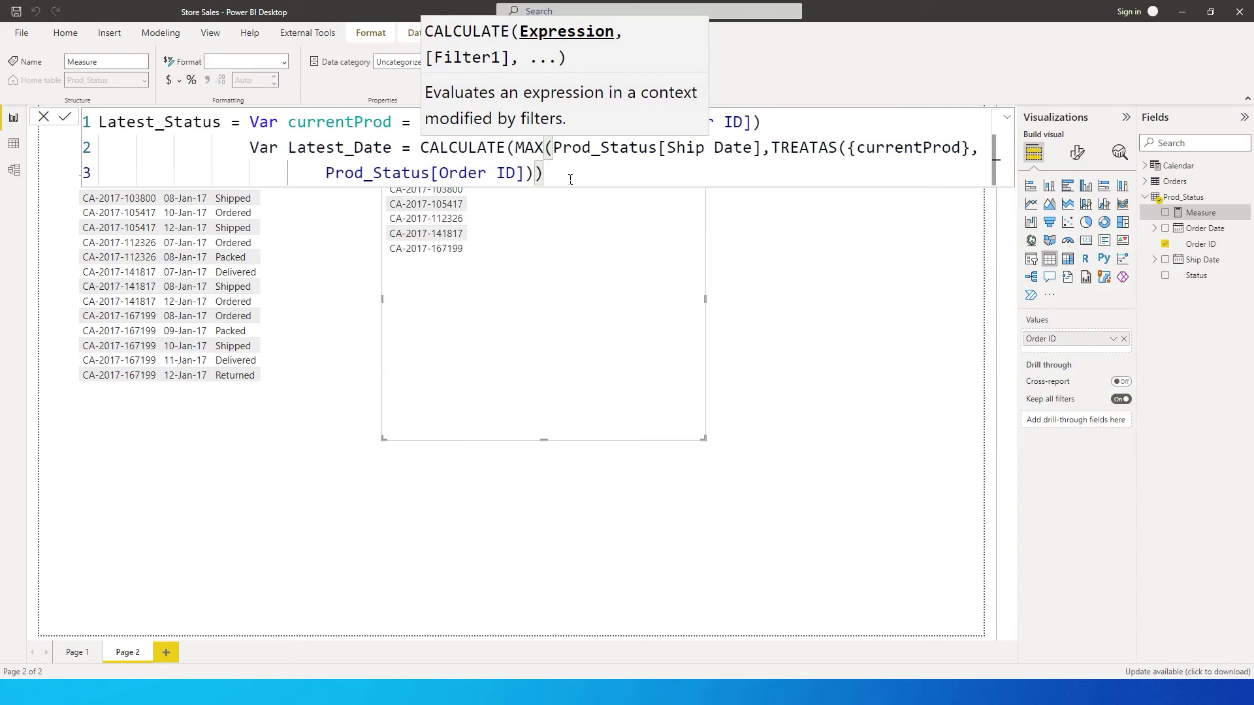
{"action": "type", "text": ")"}
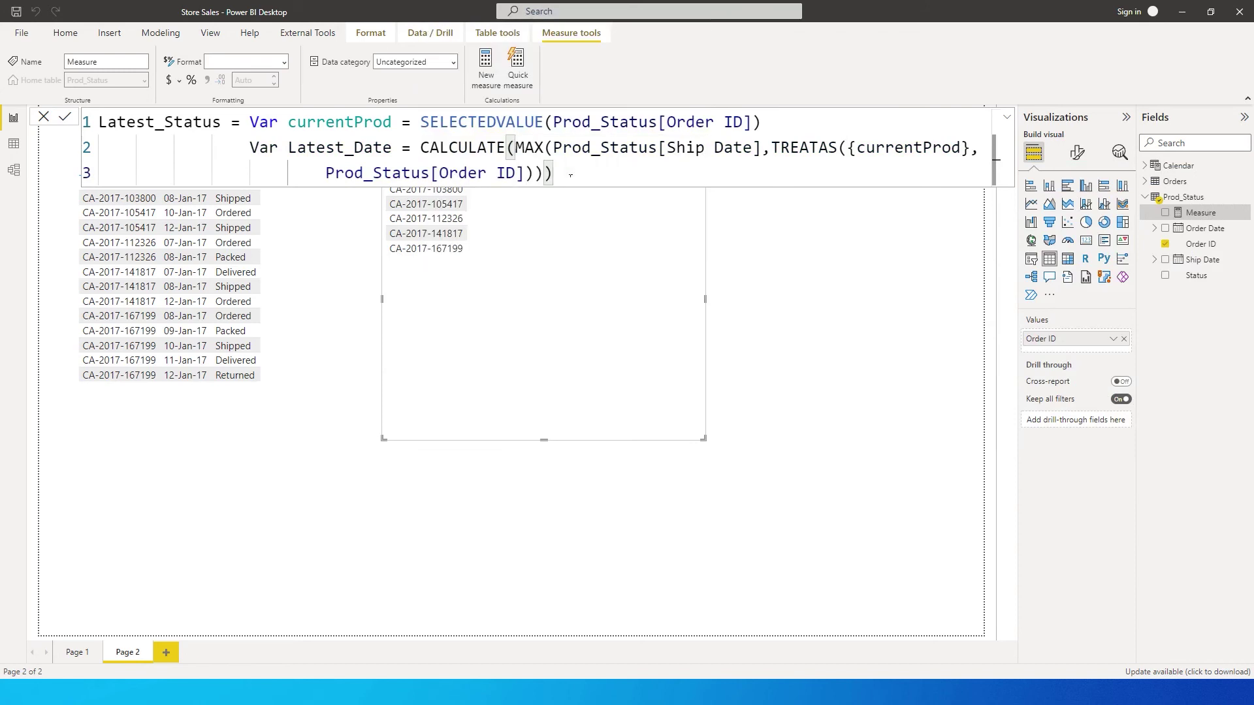
{"action": "left_click", "coordinate": [766, 152]}
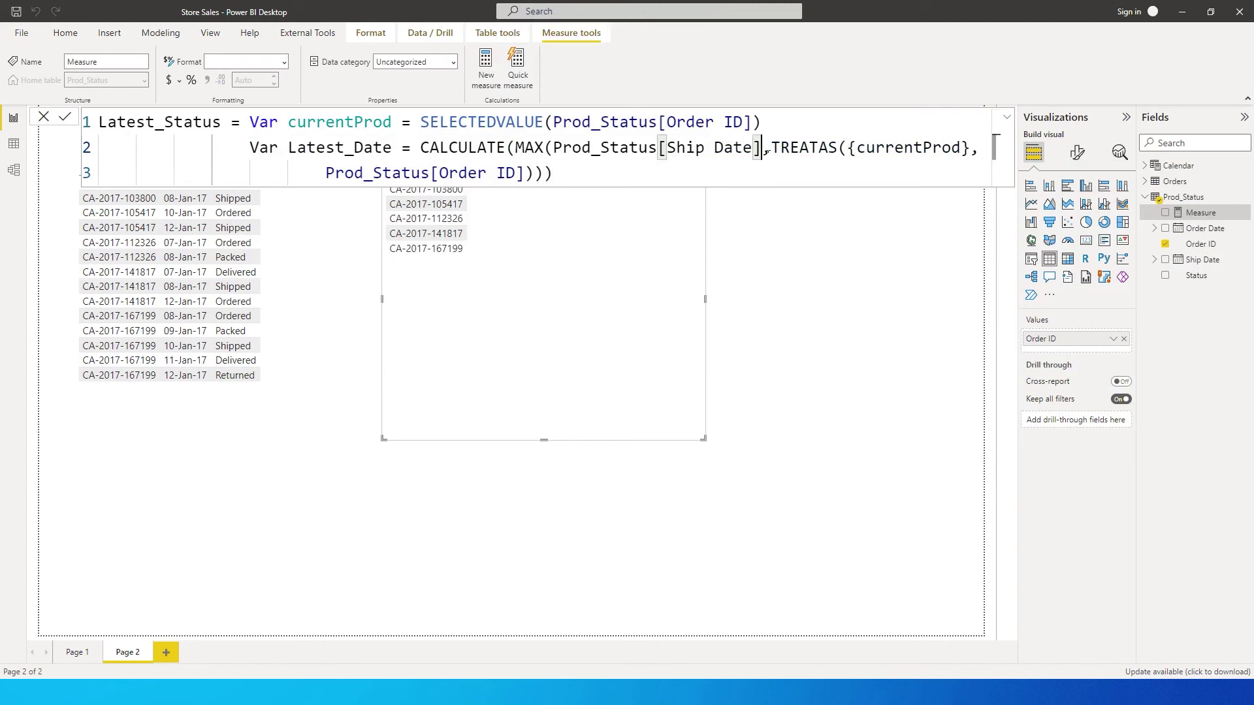
{"action": "type", "text": ")"}
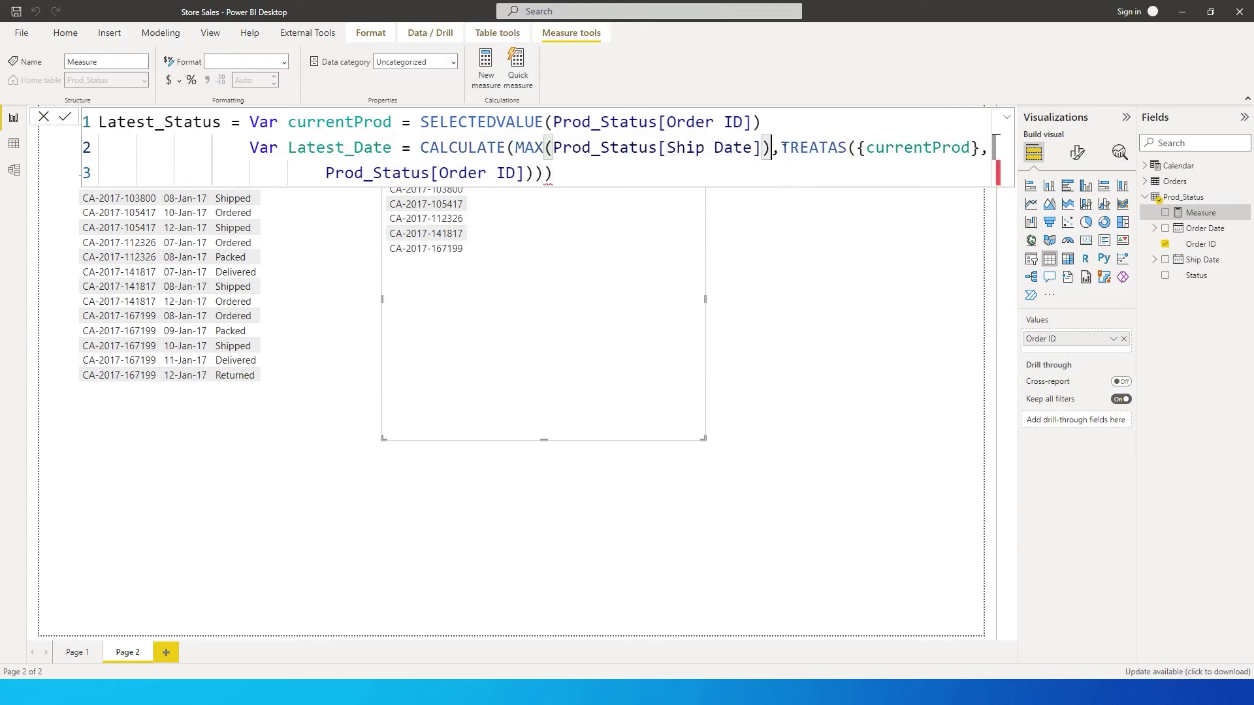
{"action": "left_click", "coordinate": [586, 174]}
{"action": "key", "text": "BackSpace"}
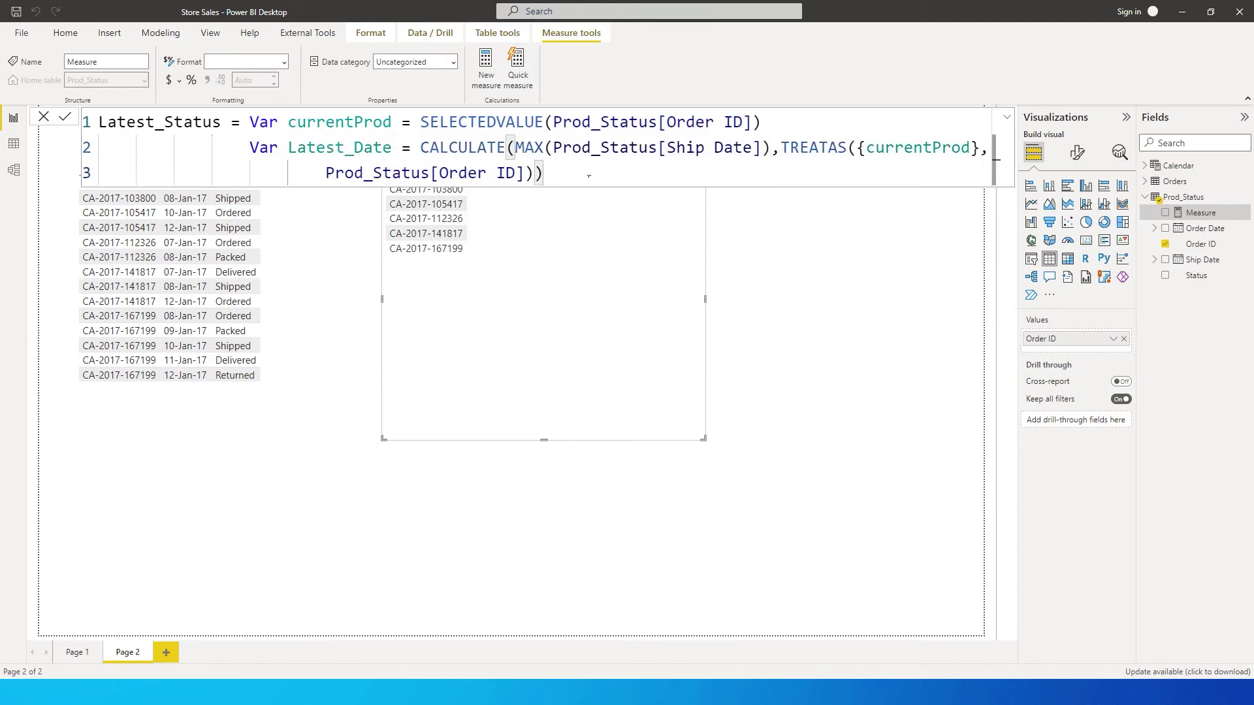
{"action": "key", "text": "shift+Return"}
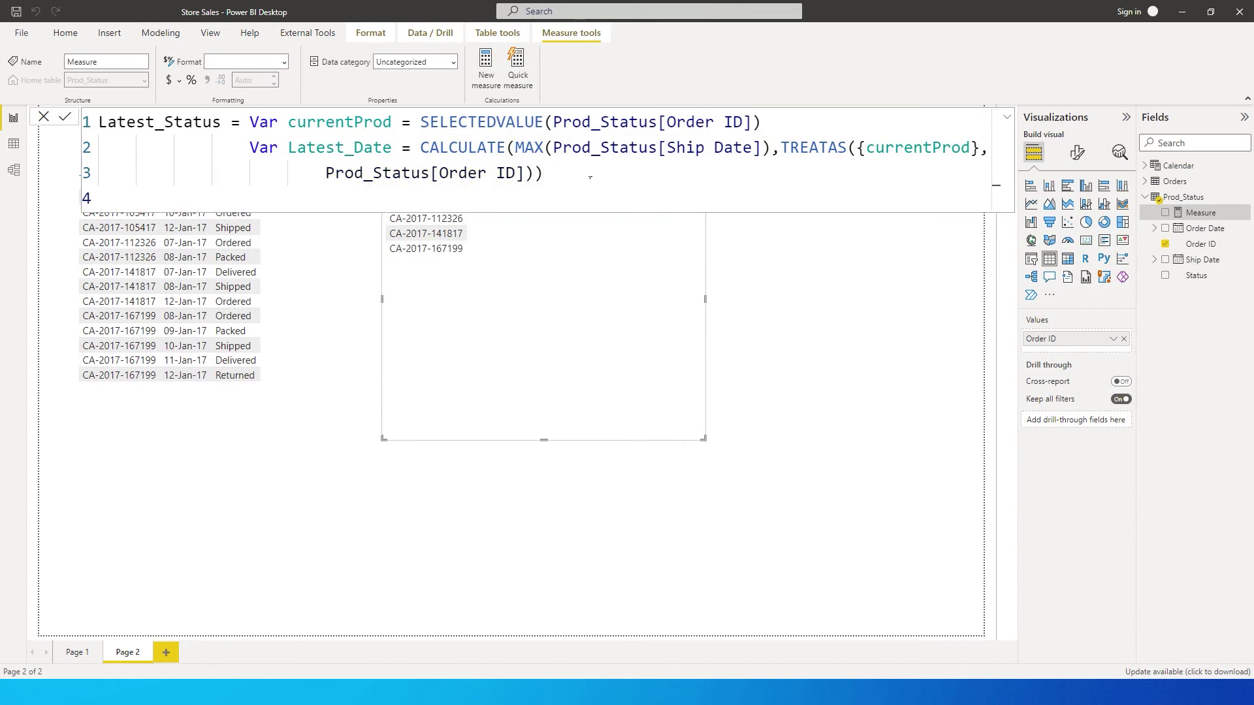
{"action": "key", "text": "BackSpace"}
{"action": "key", "text": "BackSpace"}
- Write Var Result = CALCULATE(VALUES(Prod_Status[Status]),Prod_Status[Ship Date] = Latest_Date)
{"action": "type", "text": "Var Result "}
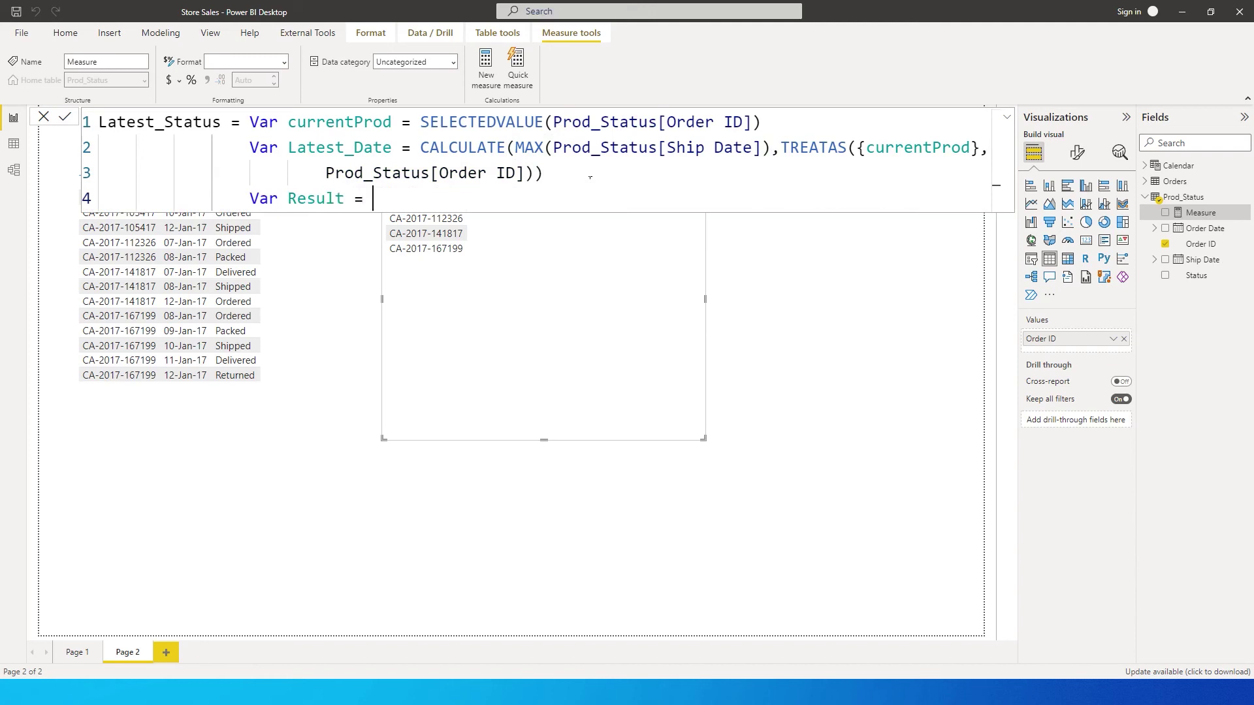
{"action": "type", "text": "= CALCULATE("}
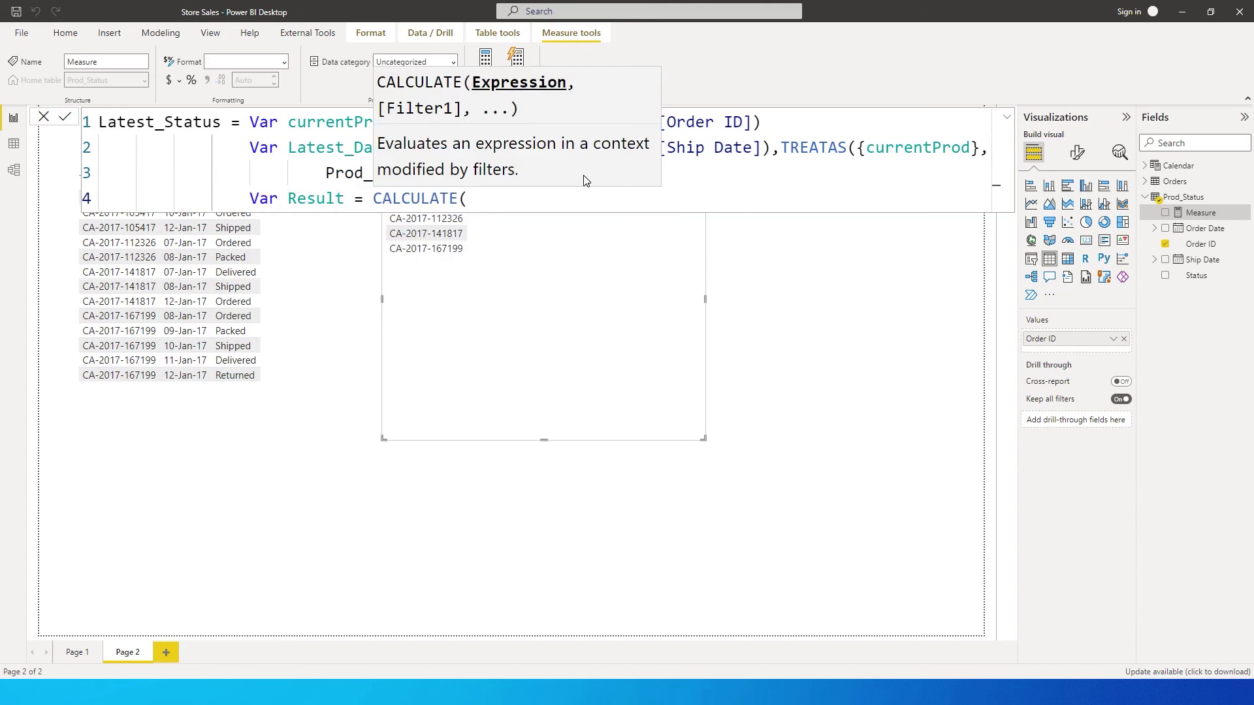
{"action": "type", "text": "VALUES("}
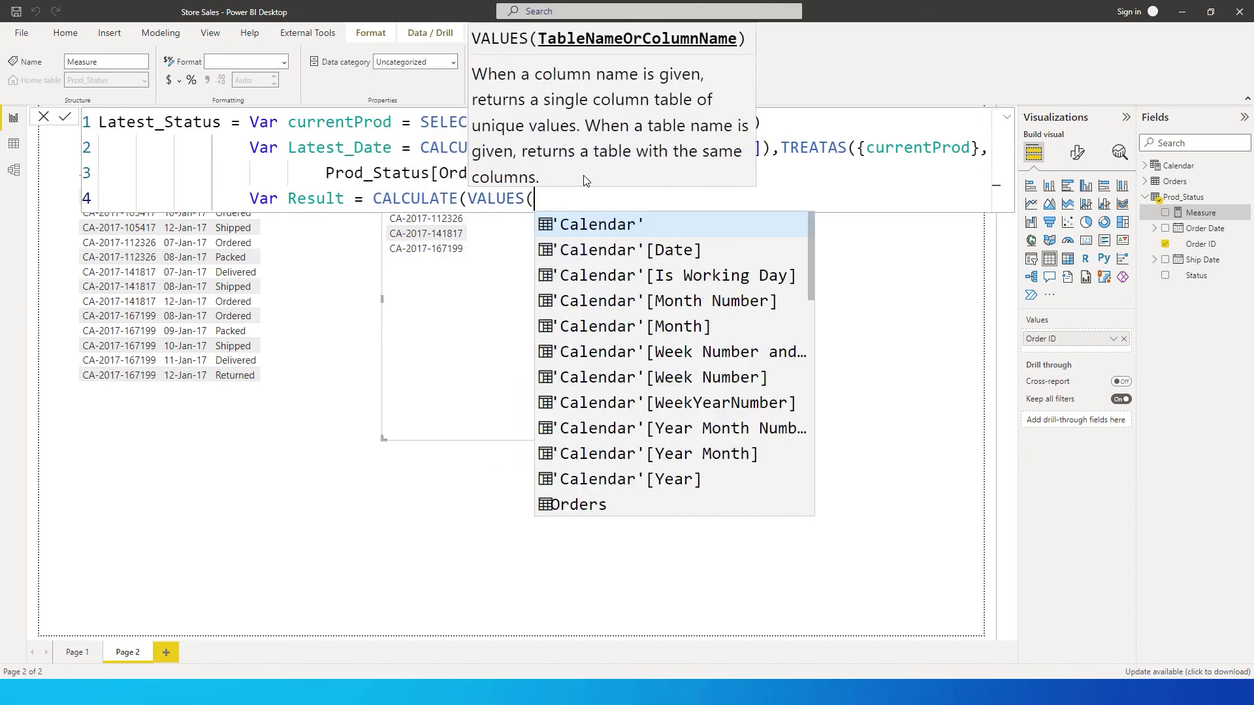
{"action": "type", "text": "pro"}
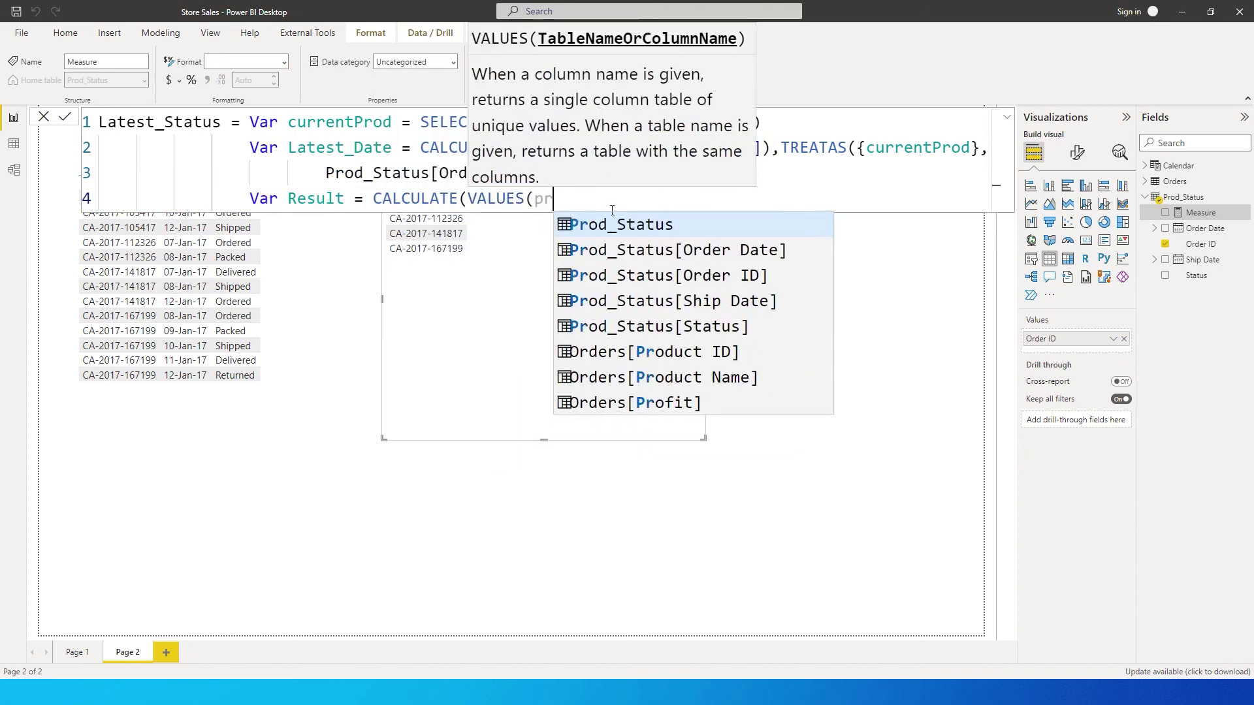
{"action": "key", "text": "Down"}
{"action": "key", "text": "Down"}
{"action": "key", "text": "Down"}
{"action": "key", "text": "Down"}
{"action": "key", "text": "Tab"}
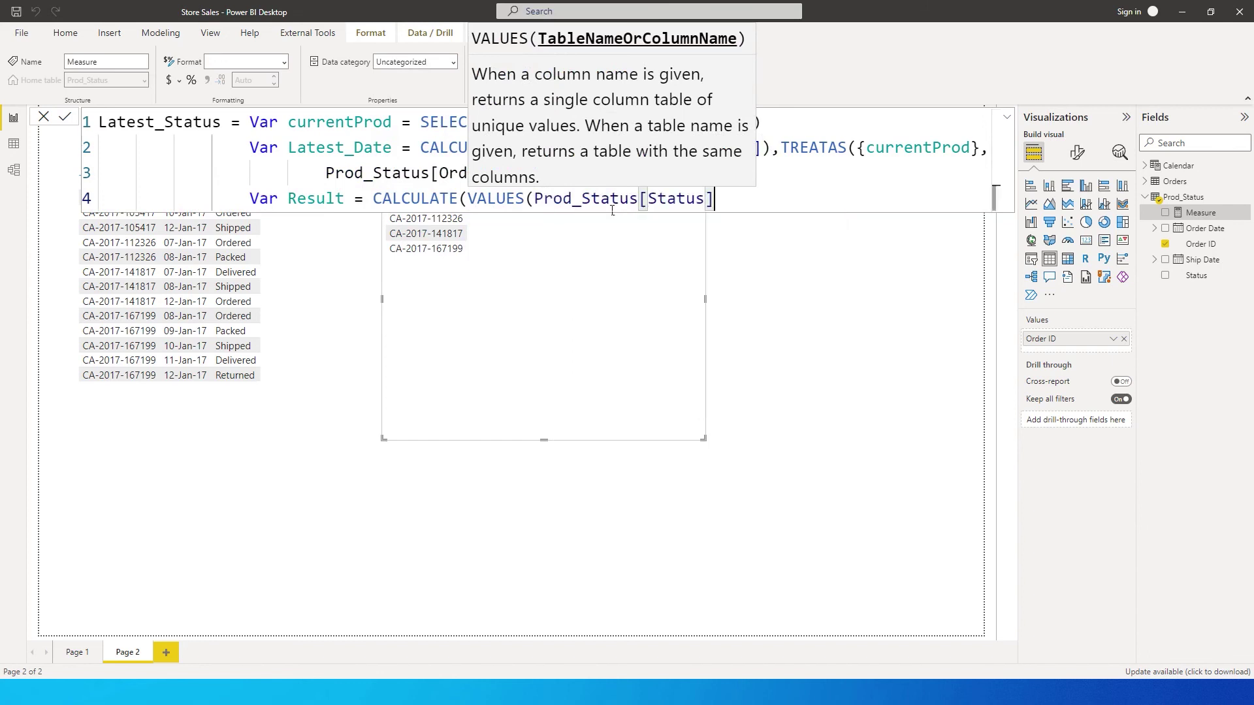
{"action": "type", "text": "),"}
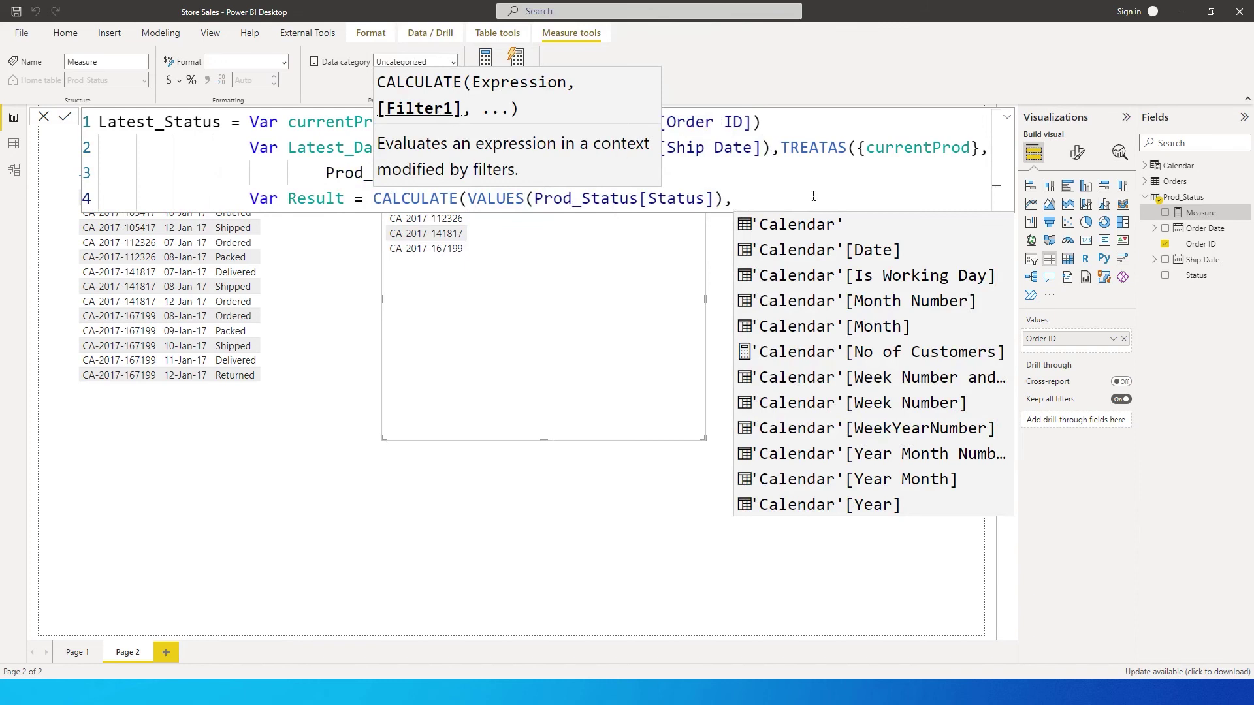
{"action": "type", "text": "Ship"}
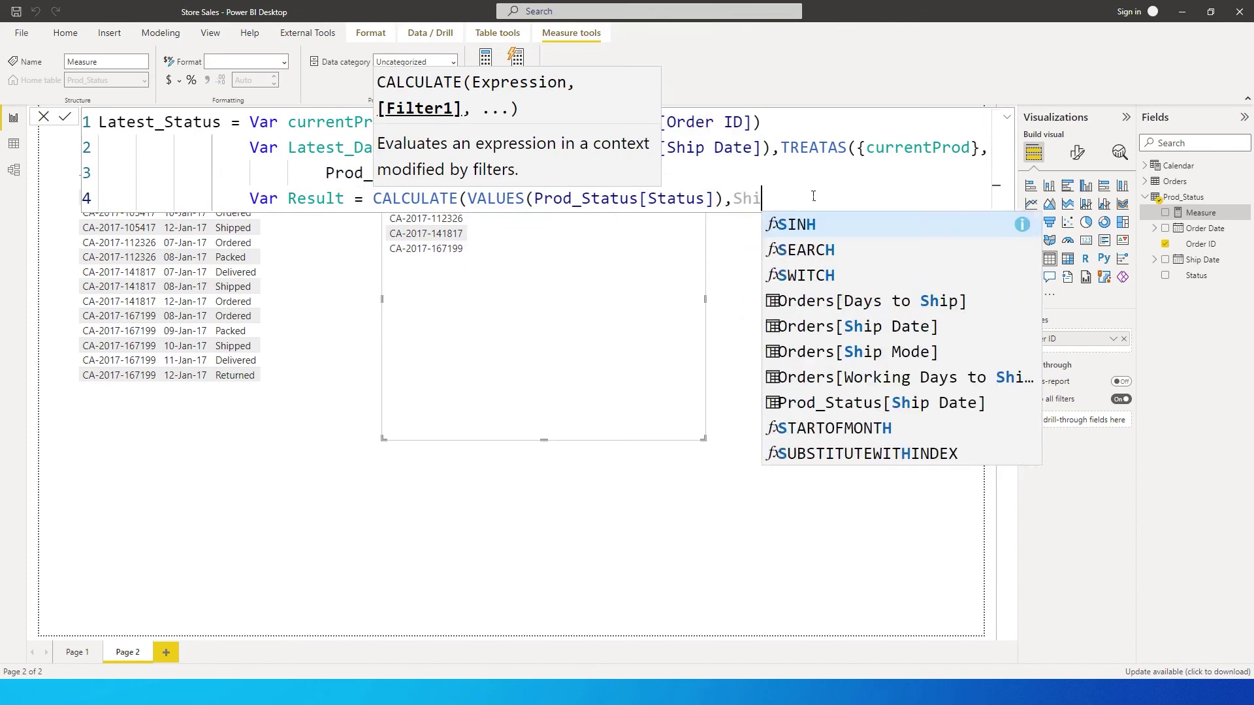
{"action": "key", "text": "Down"}
{"action": "key", "text": "Down"}
{"action": "key", "text": "Down"}
{"action": "key", "text": "Down"}
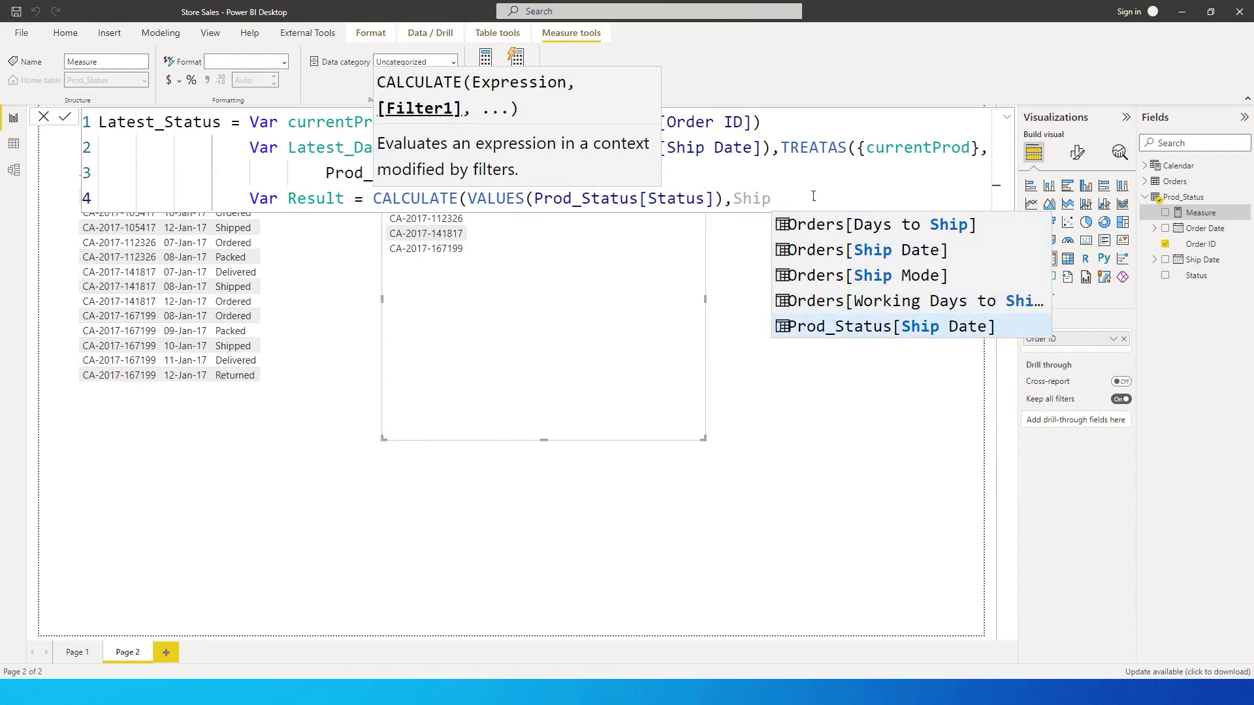
{"action": "key", "text": "Tab"}
{"action": "type", "text": "= "}
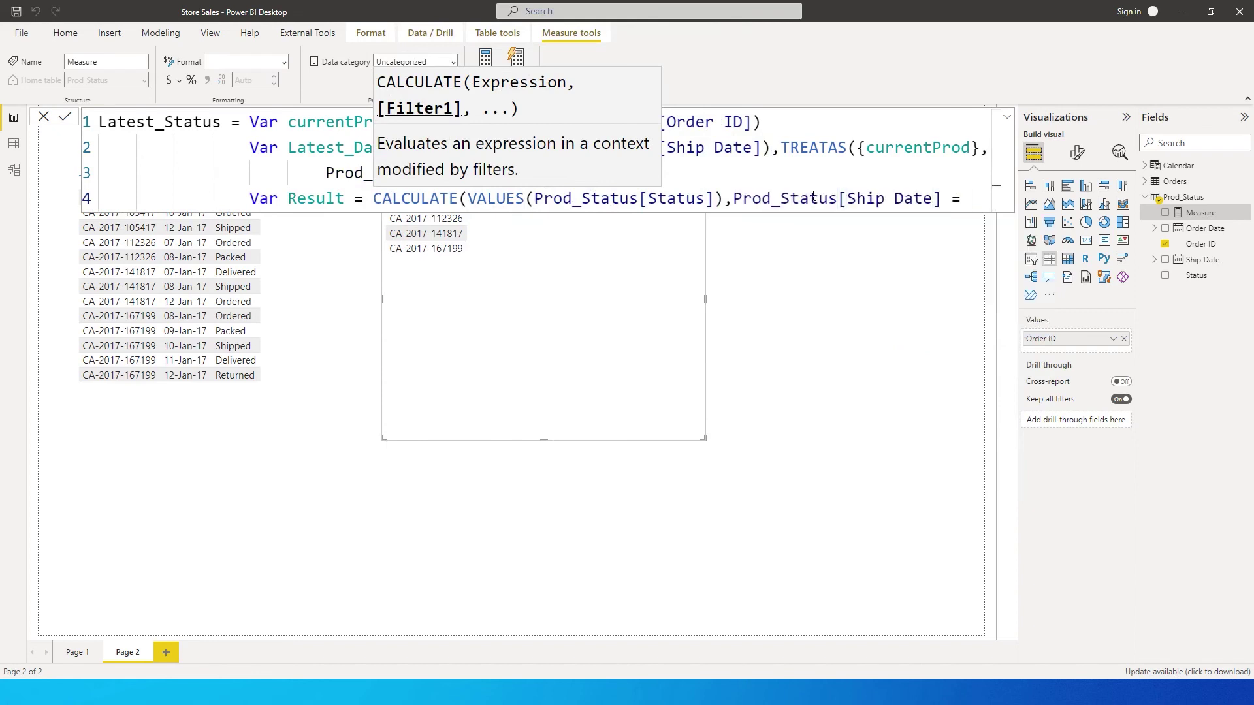
{"action": "type", "text": "Latest_Date"}
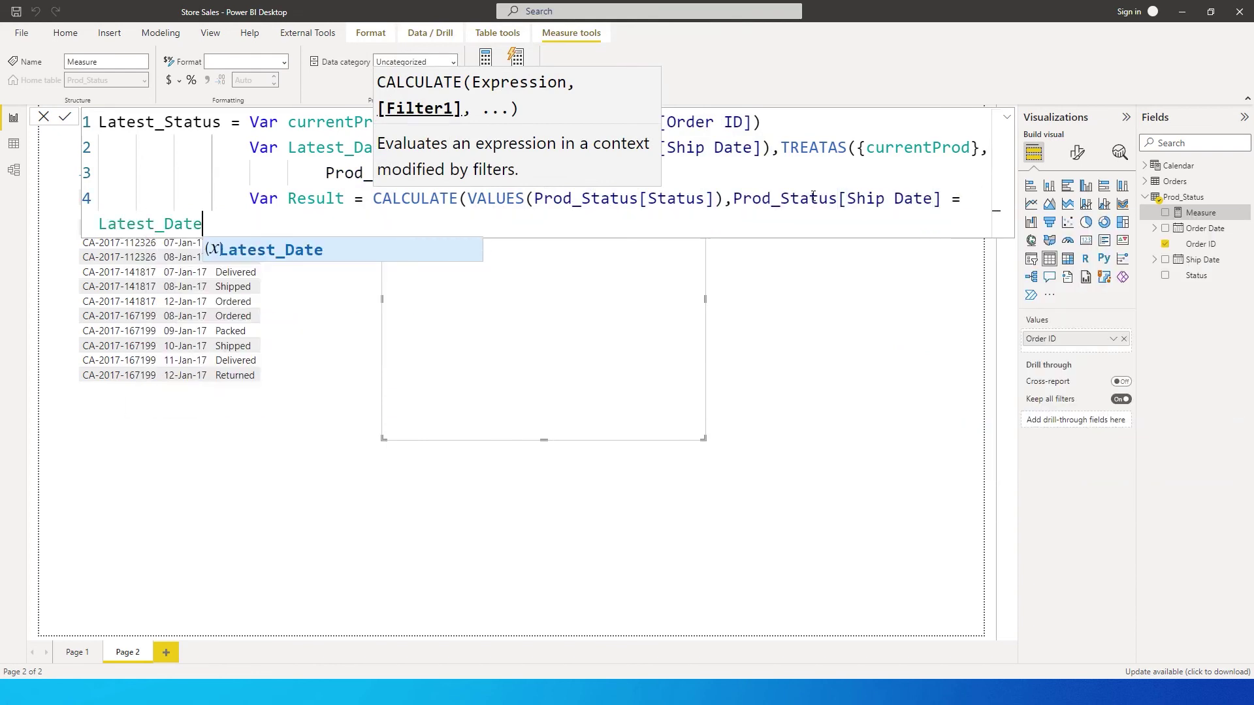
{"action": "left_click", "coordinate": [98, 224]}
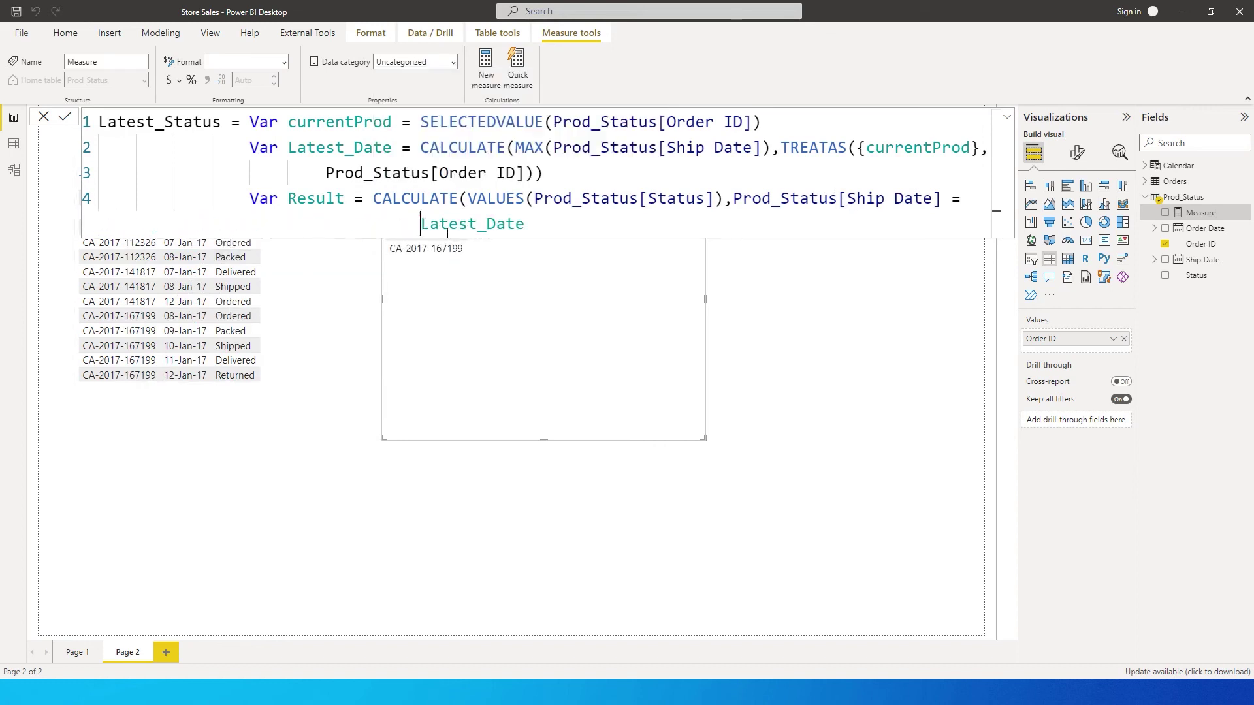
{"action": "left_click", "coordinate": [552, 225]}
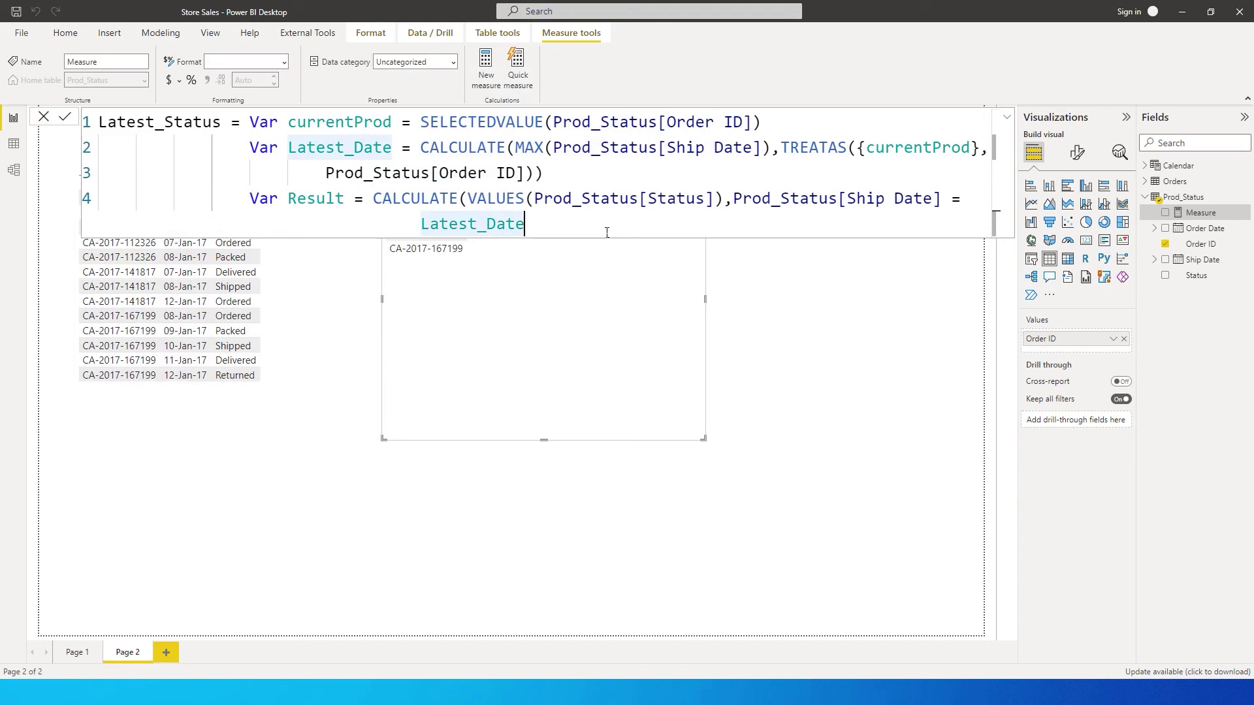
{"action": "type", "text": ")"}
- Add Return Result, commit the Latest_Status measure, and select the Order ID table
{"action": "key", "text": "Return"}
{"action": "key", "text": "Return"}
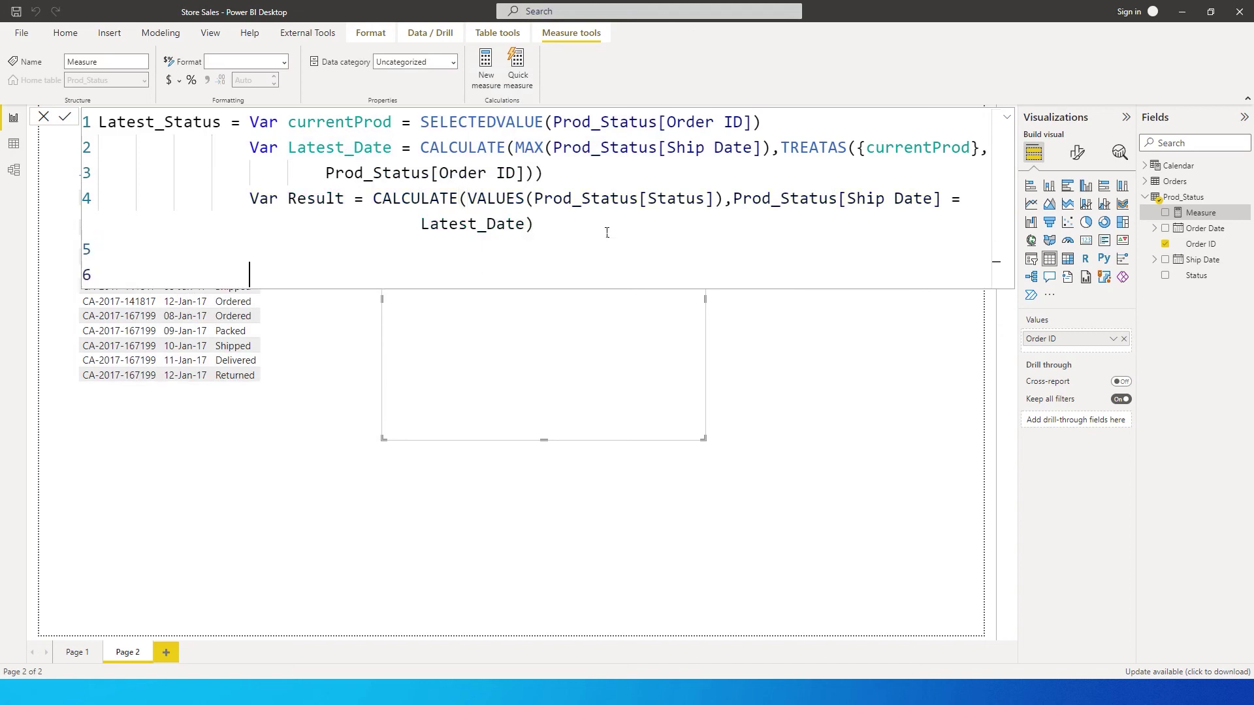
{"action": "type", "text": "Return "}
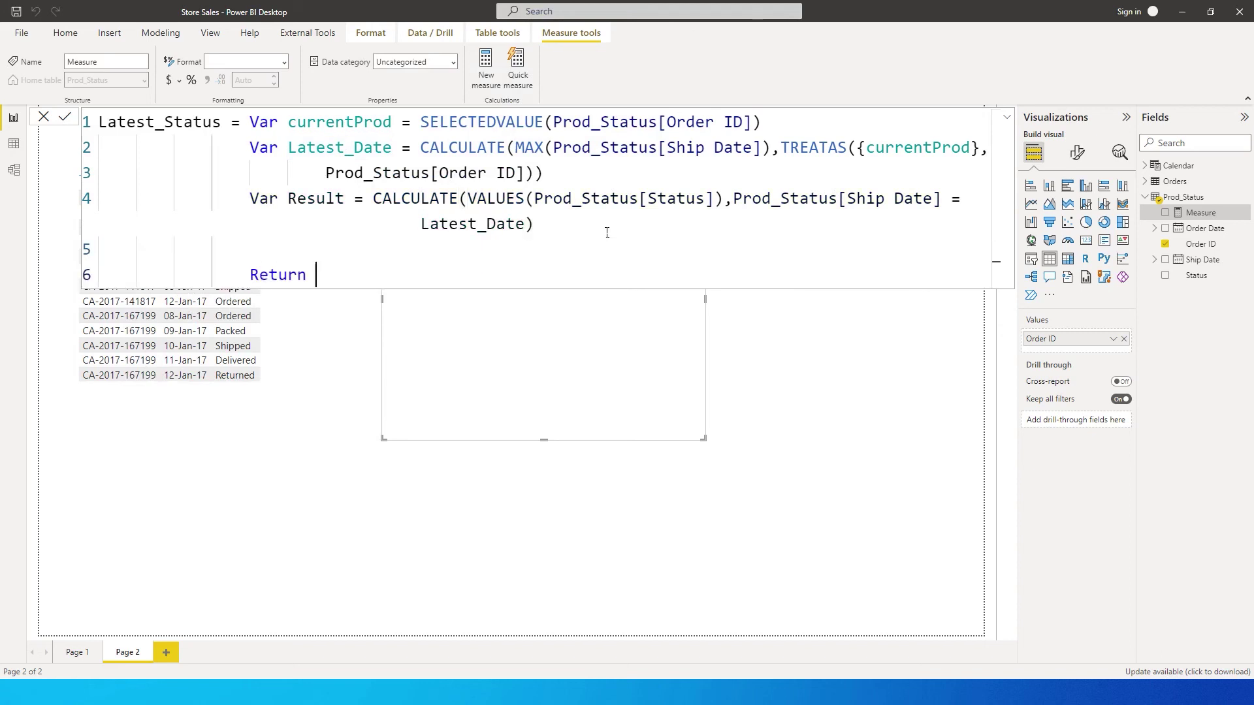
{"action": "type", "text": "Result"}
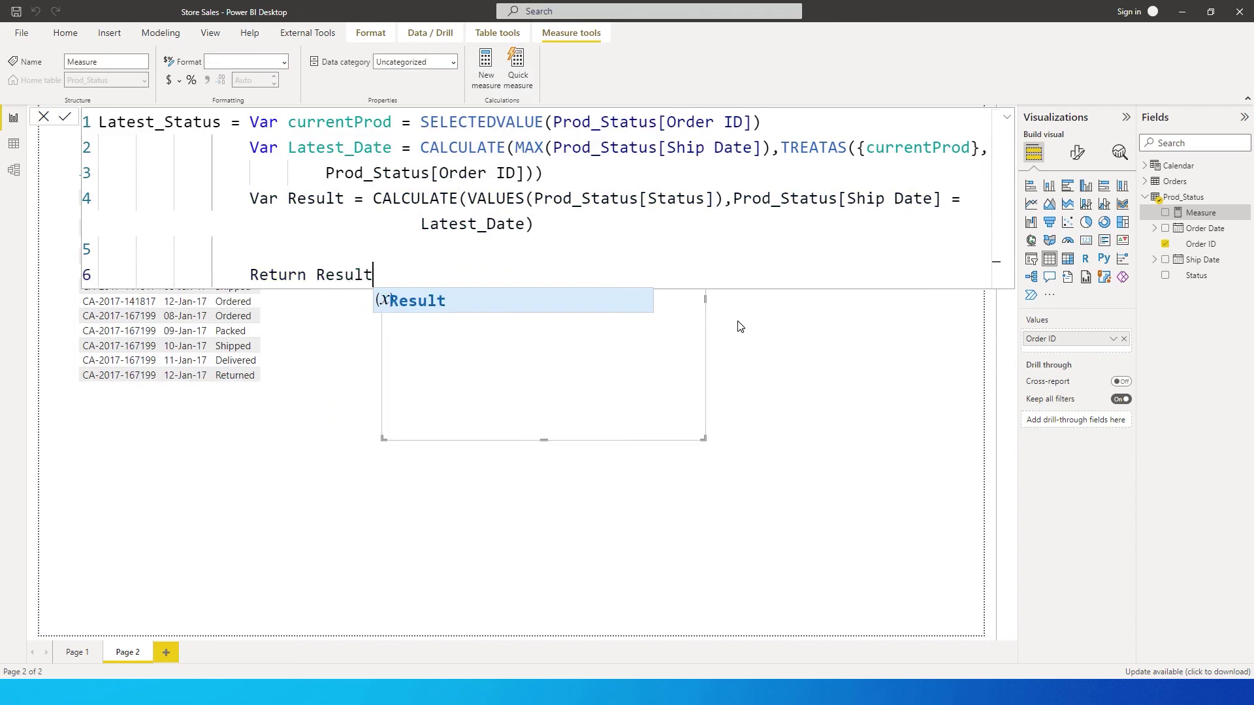
{"action": "key", "text": "Return"}
{"action": "key", "text": "Return"}
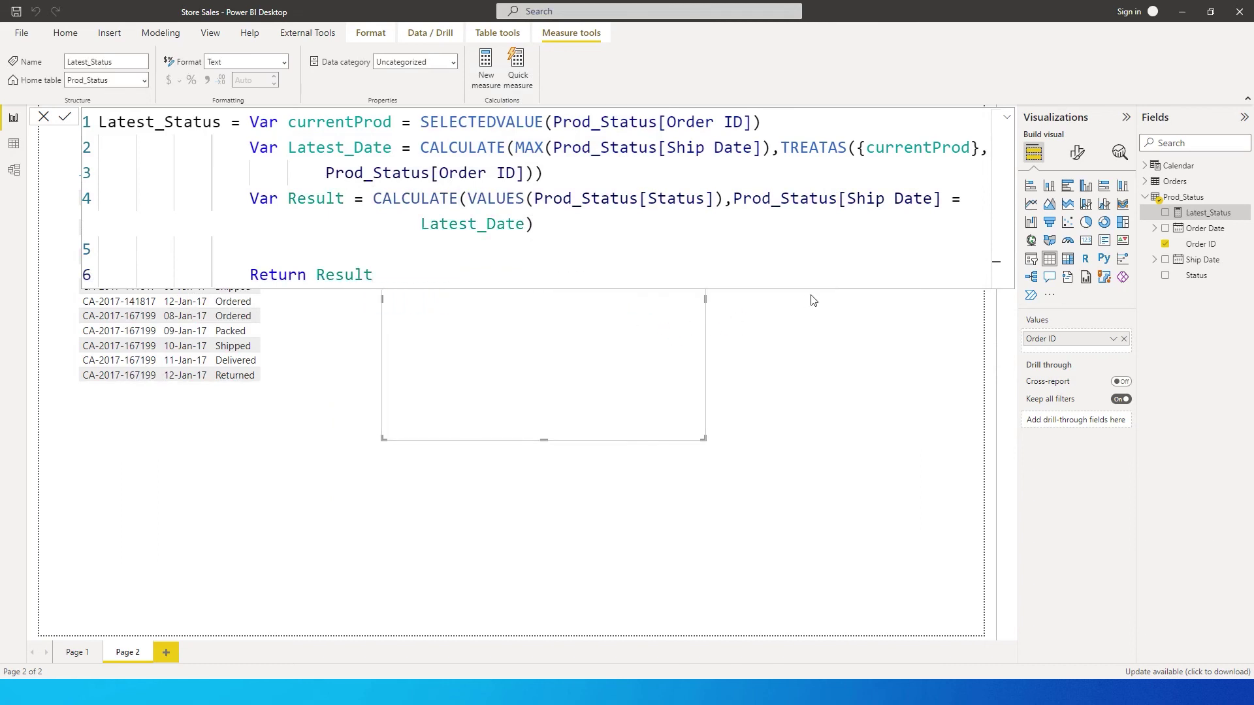
{"action": "left_click", "coordinate": [643, 345]}
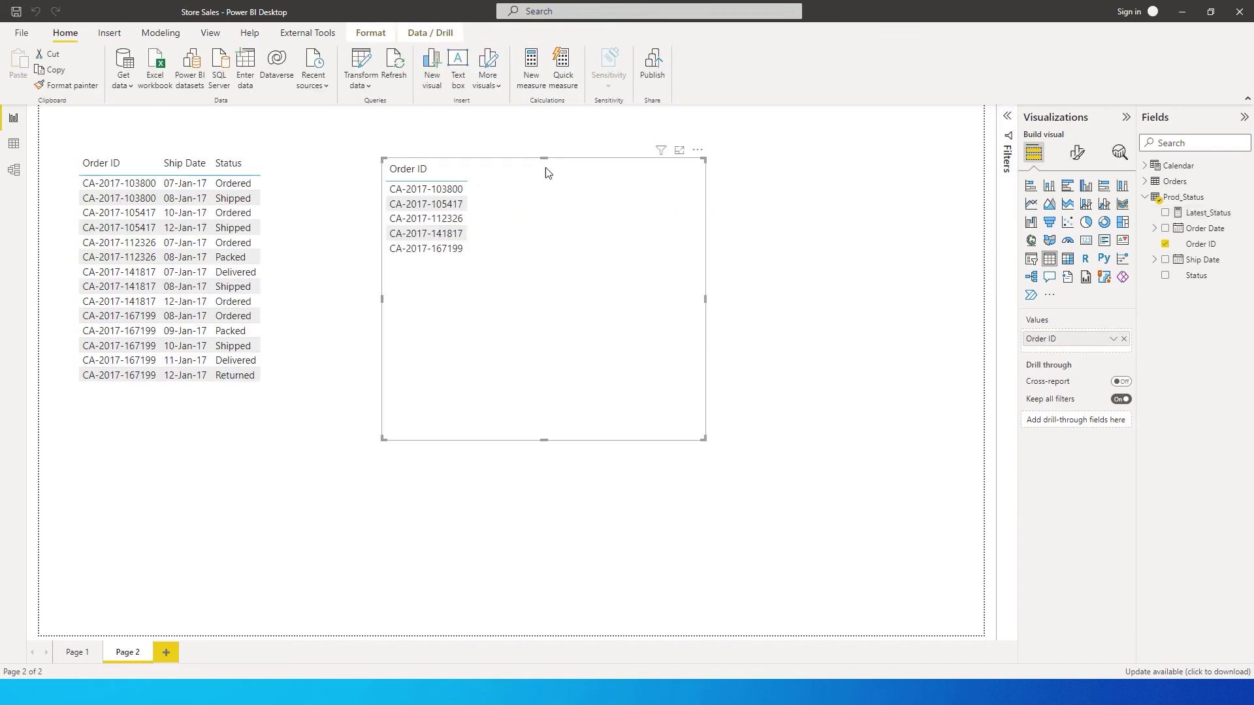
- Drag Latest_Status onto the Order ID table to show each order's latest status
{"action": "left_click_drag", "start_coordinate": [1205, 213], "coordinate": [594, 235]}
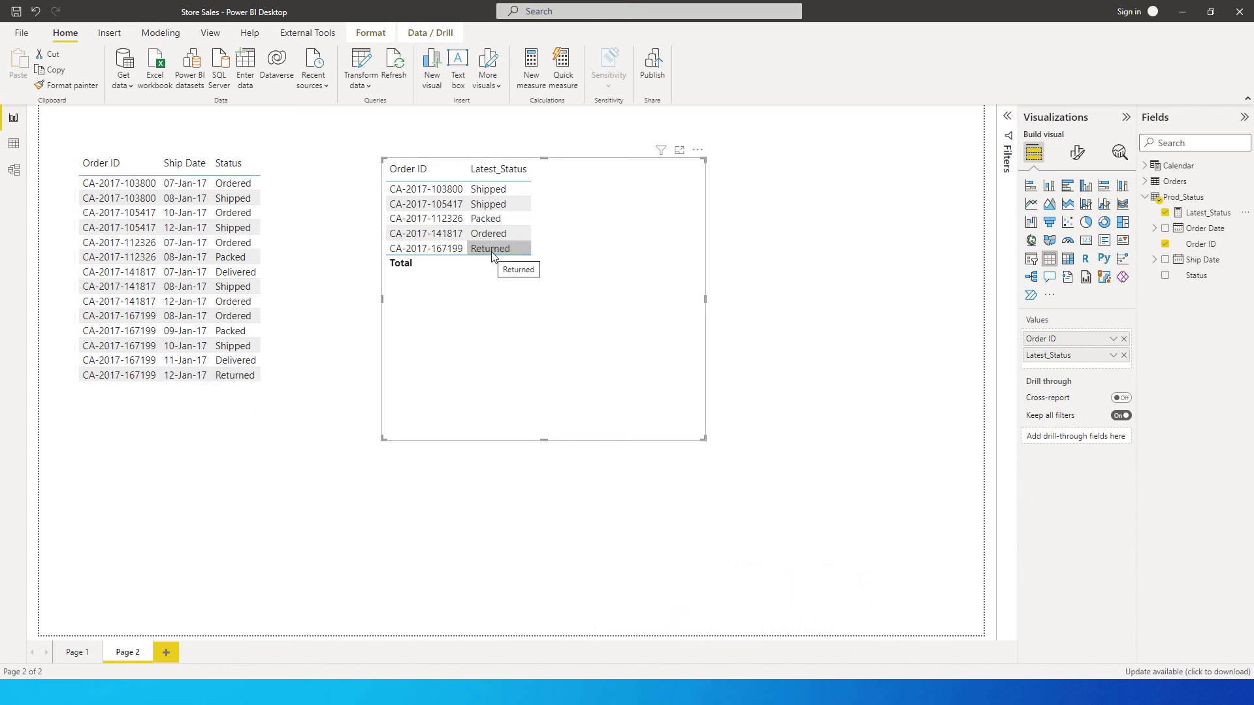
{"action": "left_click", "coordinate": [758, 273]}
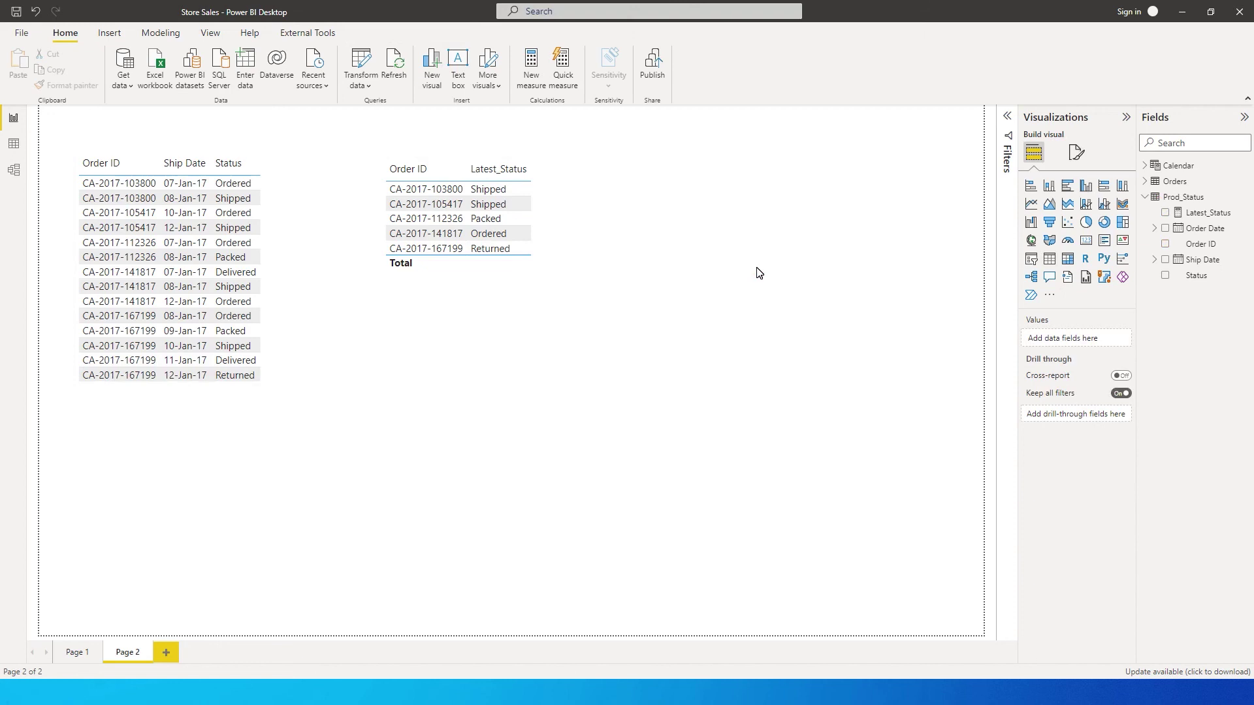